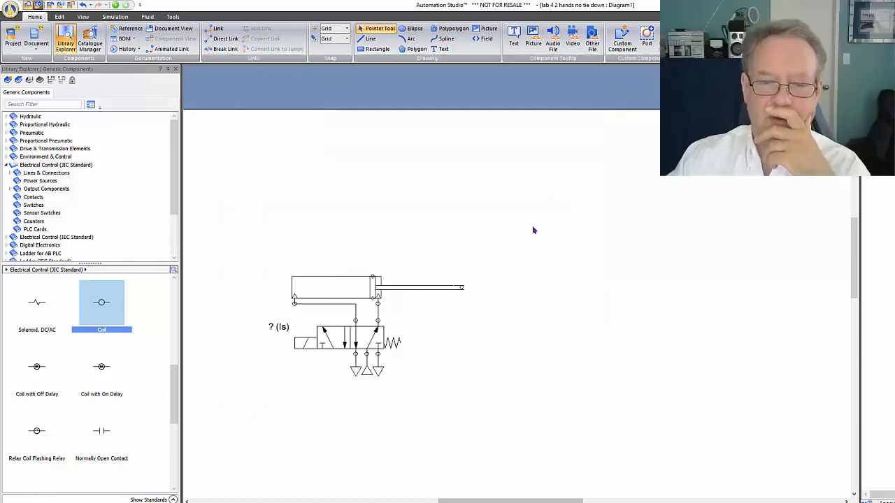
Collapse the Electrical Control (JIC Standard) library and browse the Pneumatic library to the Others category of Sensors
{"action": "scroll", "coordinate": [518, 276], "scroll_direction": "down", "scroll_amount": 3}
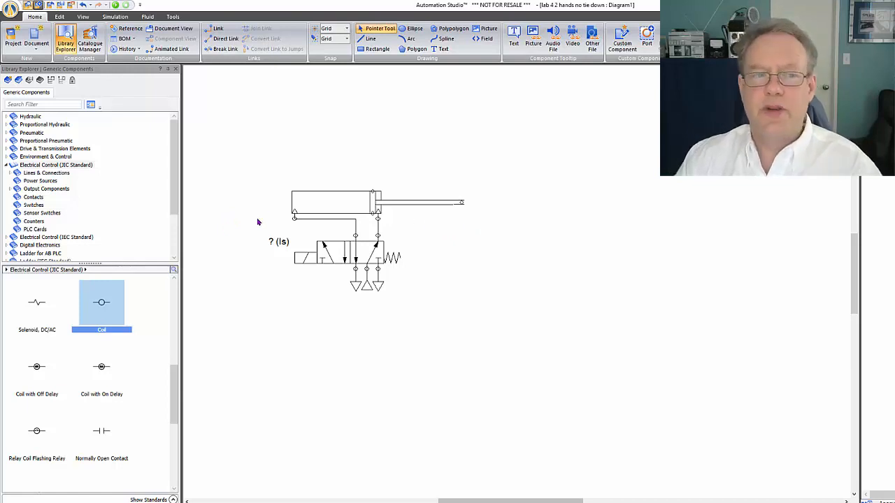
{"action": "left_click", "coordinate": [6, 165]}
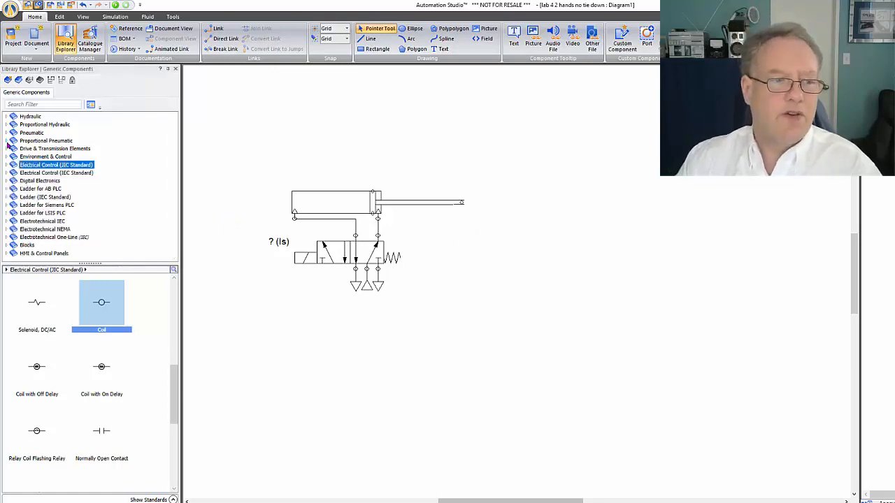
{"action": "left_click", "coordinate": [12, 133]}
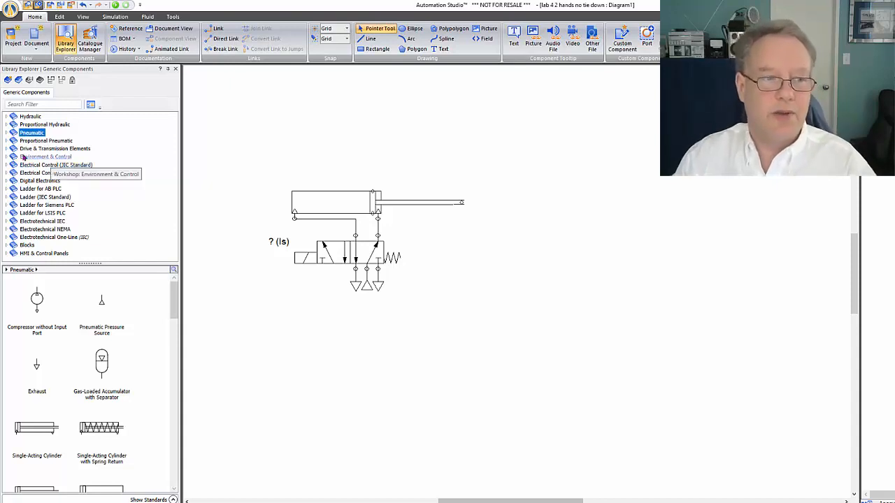
{"action": "left_click", "coordinate": [7, 133]}
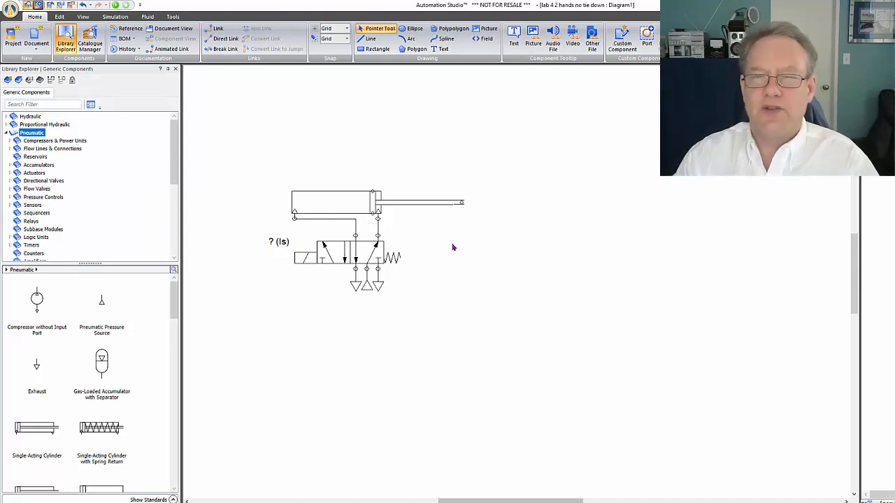
{"action": "scroll", "coordinate": [62, 178], "scroll_direction": "down", "scroll_amount": 1}
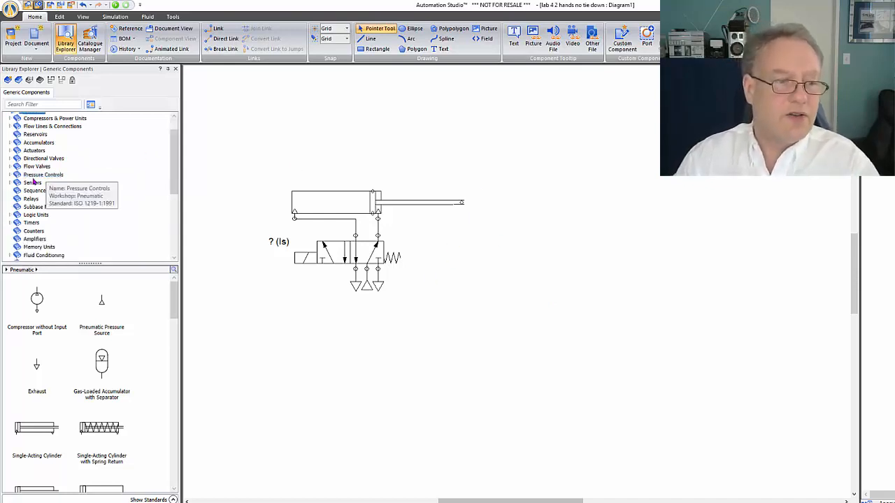
{"action": "left_click", "coordinate": [32, 183]}
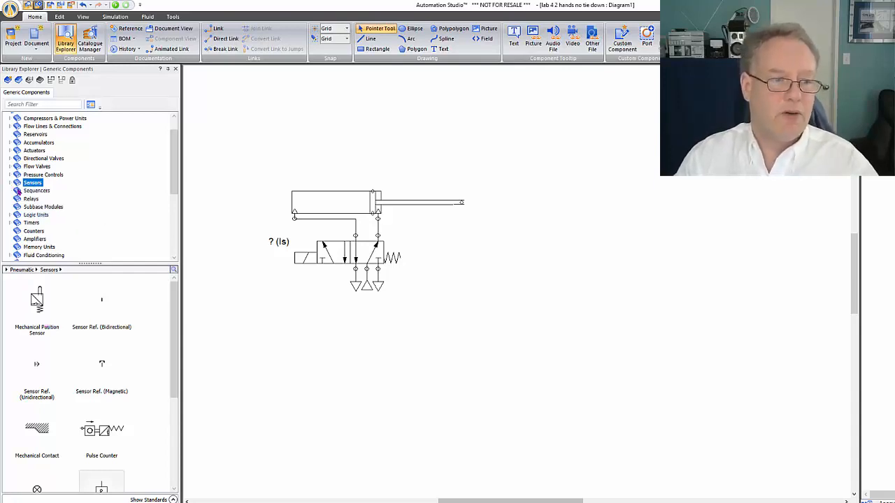
{"action": "left_click", "coordinate": [11, 183]}
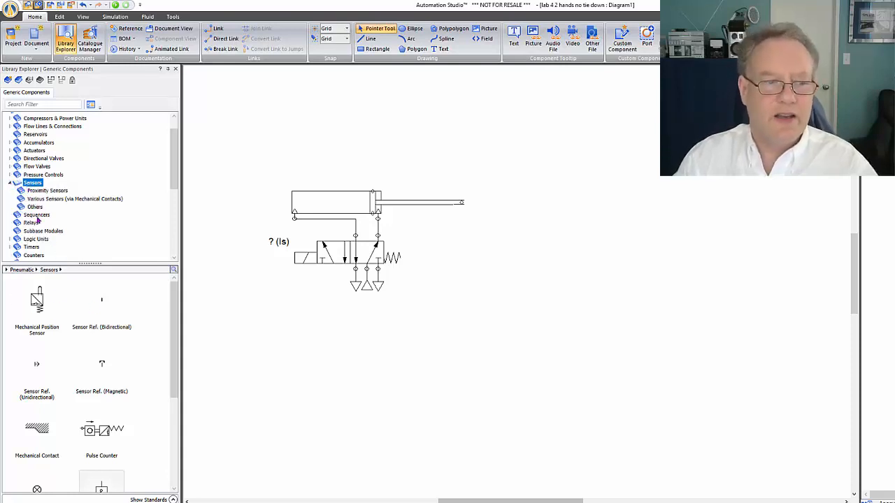
{"action": "left_click", "coordinate": [32, 191]}
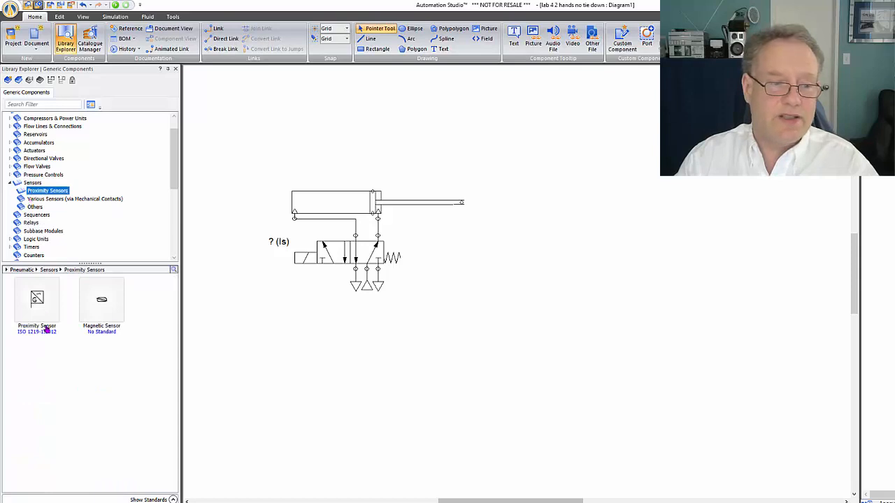
{"action": "left_click", "coordinate": [61, 200]}
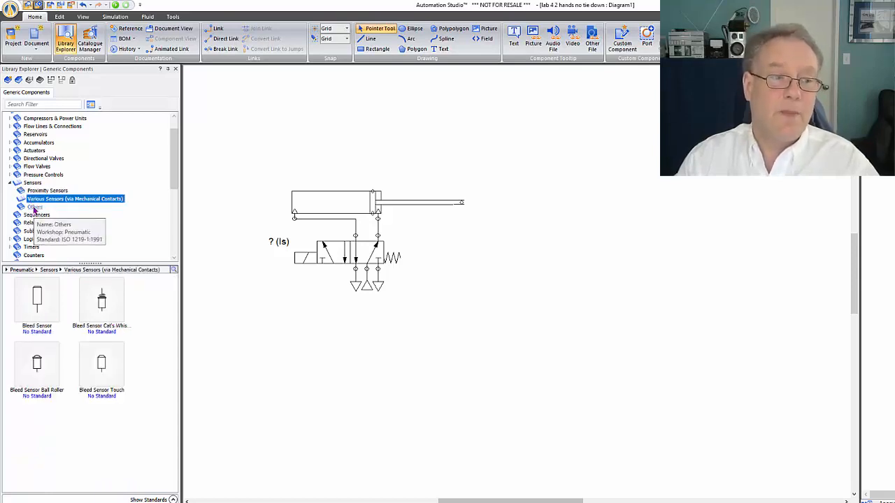
{"action": "left_click", "coordinate": [35, 207]}
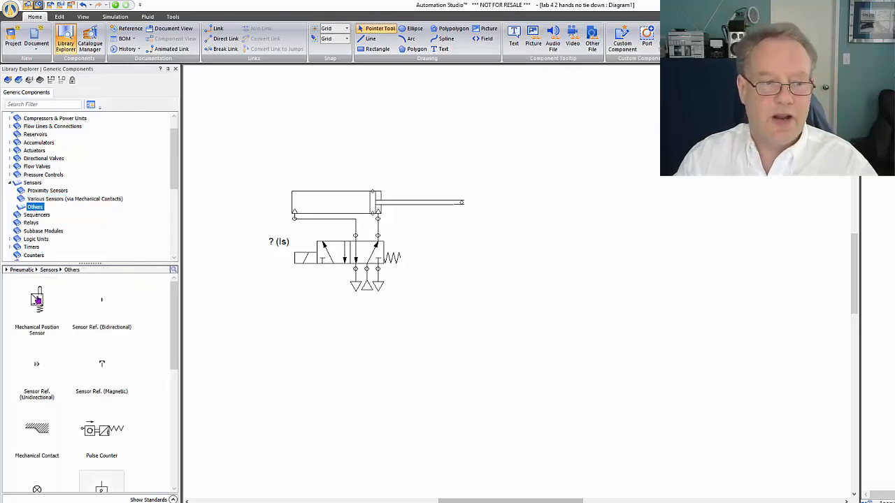
Place a Mechanical Position Sensor just below the extended end of the cylinder rod and set its alias to "Ls a+"
{"action": "mouse_move", "coordinate": [38, 304]}
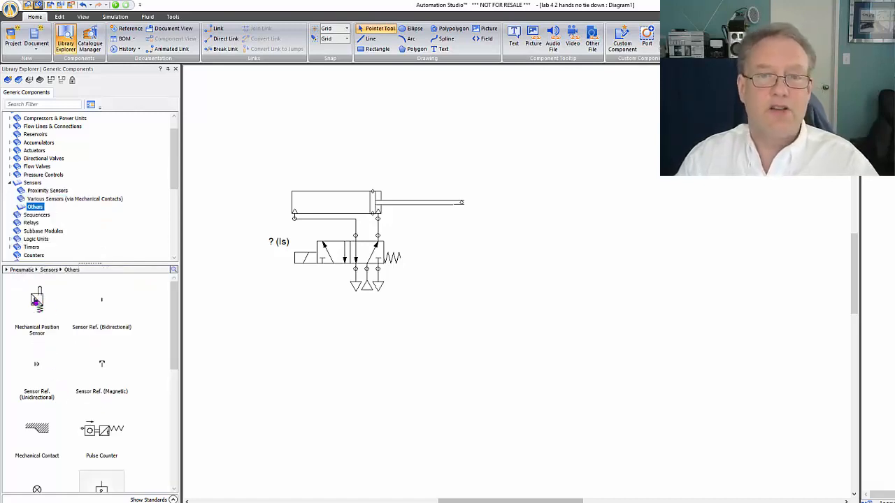
{"action": "left_click_drag", "start_coordinate": [35, 301], "coordinate": [461, 214]}
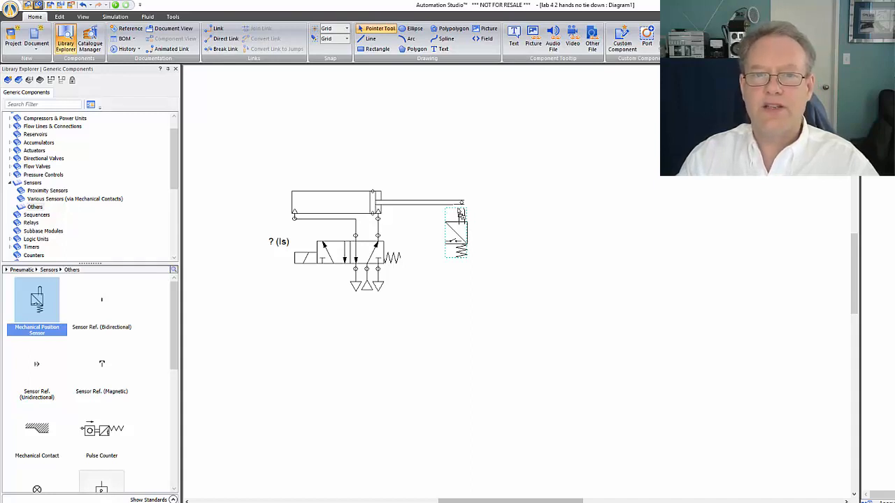
{"action": "left_click_drag", "start_coordinate": [461, 214], "coordinate": [460, 214]}
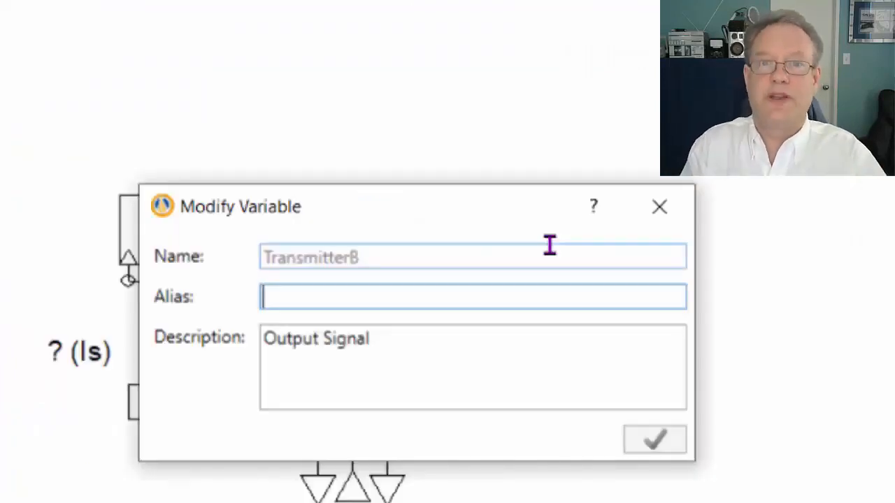
{"action": "type", "text": "Ls"}
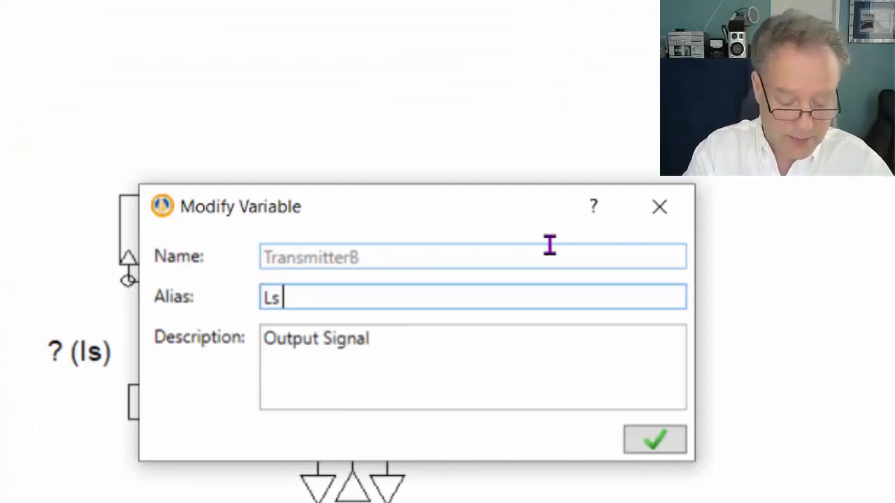
{"action": "type", "text": " a+"}
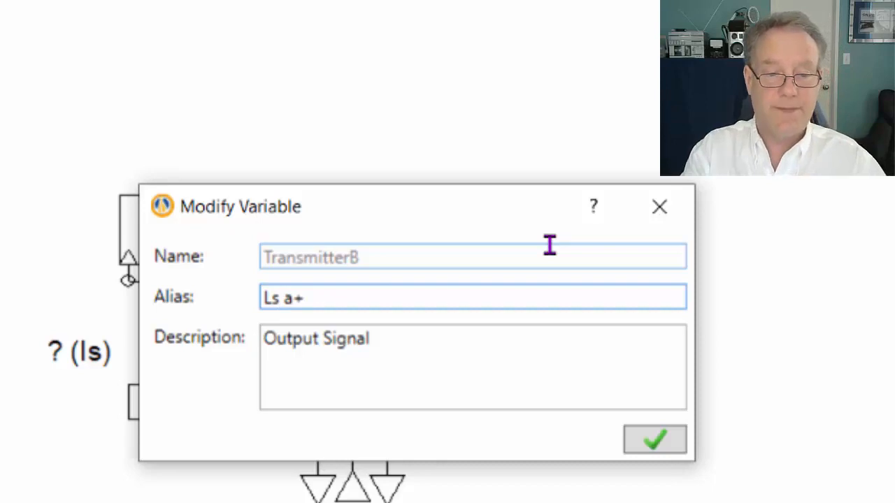
{"action": "key", "text": "Return"}
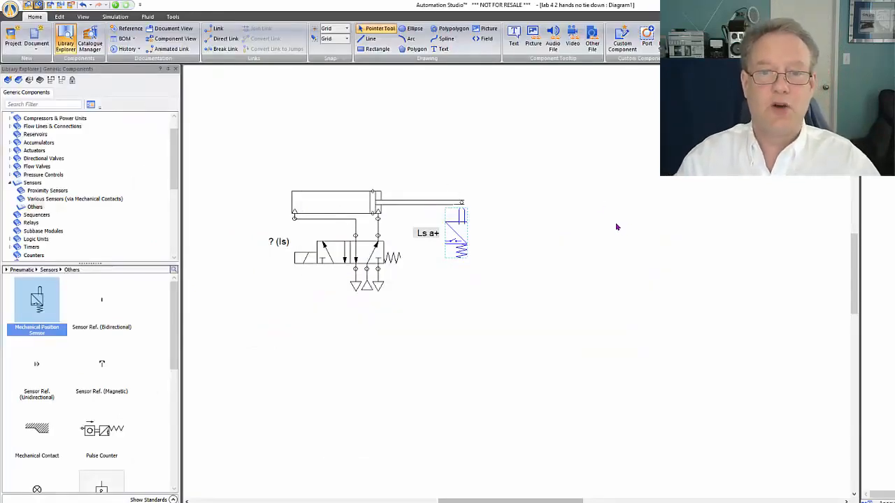
{"action": "scroll", "coordinate": [561, 230], "scroll_direction": "down", "scroll_amount": 2}
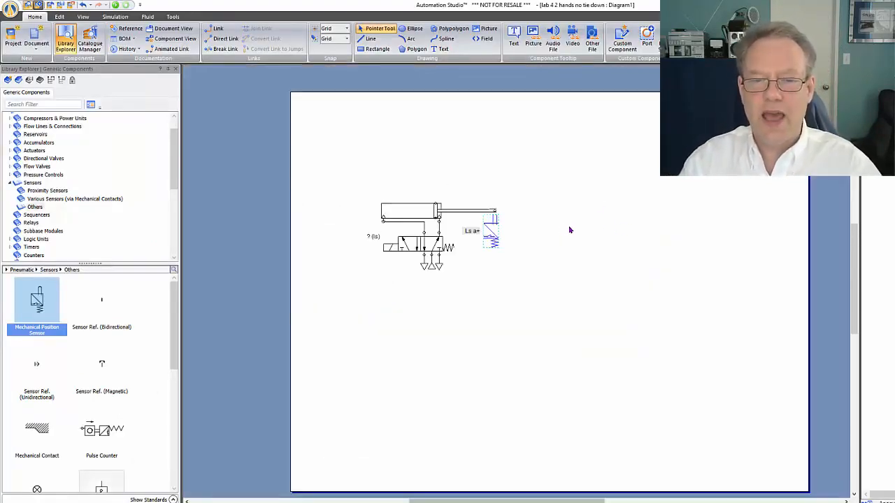
{"action": "scroll", "coordinate": [646, 206], "scroll_direction": "up", "scroll_amount": 2}
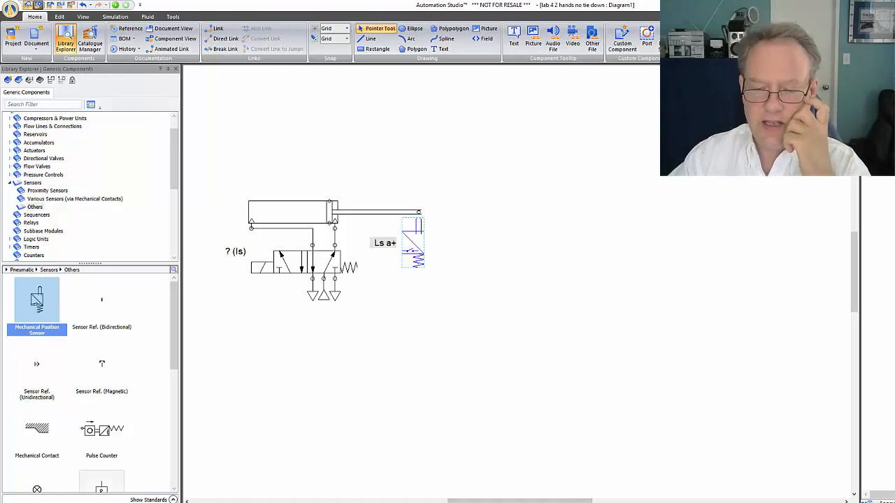
Switch to the Electropneumatics presentation in PowerPoint and copy the Electric Schematic picture from slide 3
{"action": "left_click", "coordinate": [650, 502]}
{"action": "key", "text": "Page_Up"}
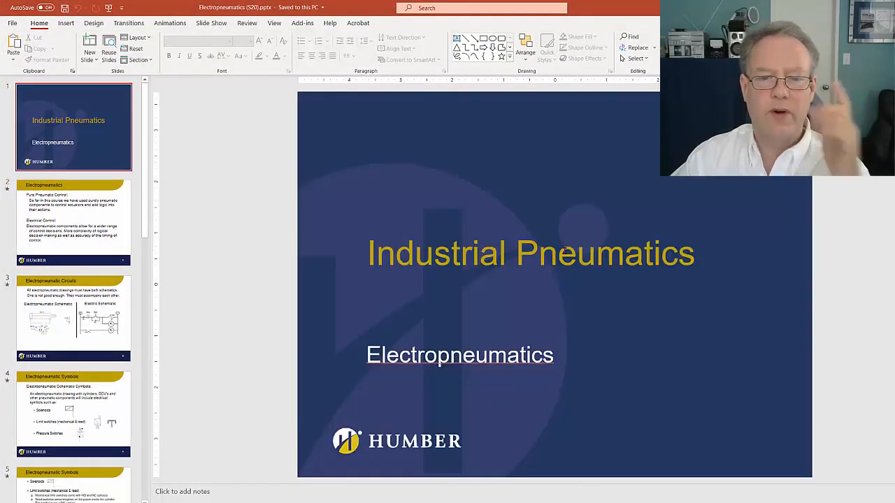
{"action": "key", "text": "Page_Down"}
{"action": "key", "text": "Page_Down"}
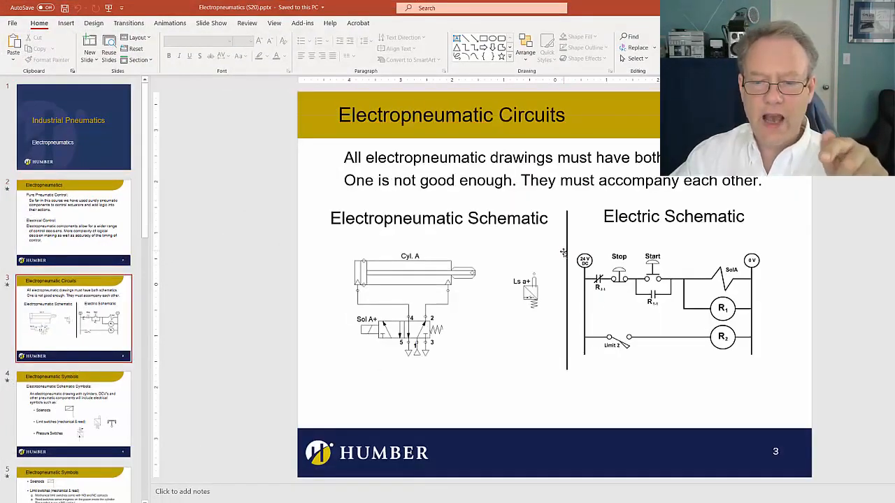
{"action": "left_click", "coordinate": [659, 300]}
{"action": "right_click", "coordinate": [662, 301]}
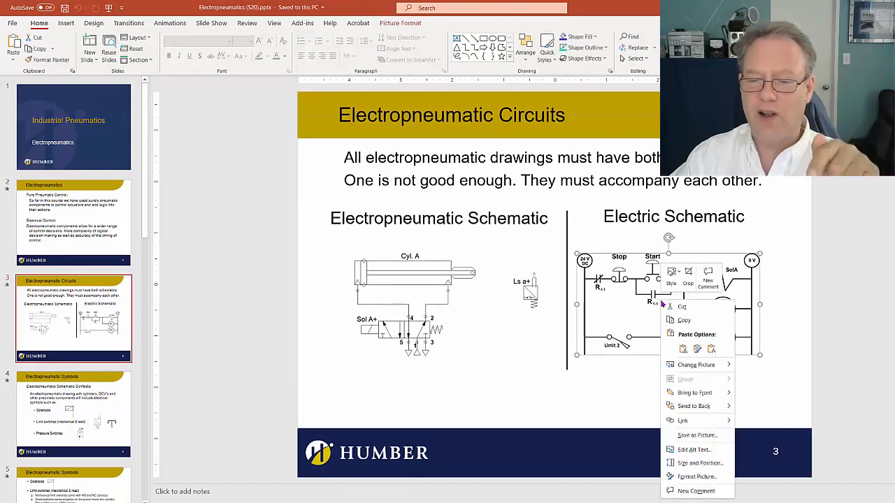
{"action": "left_click", "coordinate": [679, 321]}
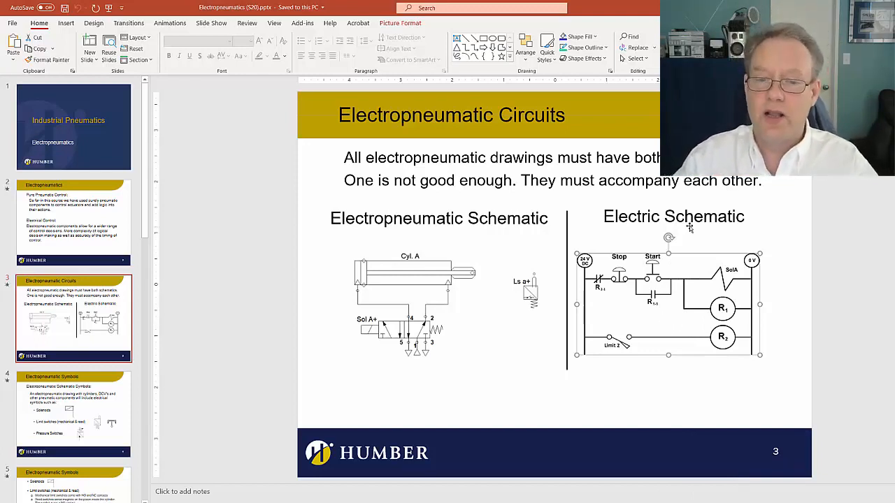
Review the slides on electropneumatic schematic symbols, the two-cylinder example circuit and the ladder symbols for pneumatic control
{"action": "scroll", "coordinate": [555, 236], "scroll_direction": "down", "scroll_amount": 3}
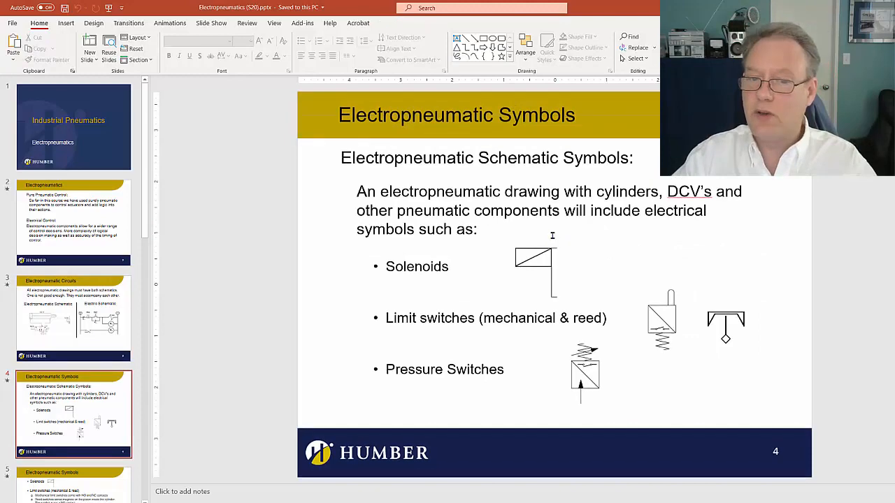
{"action": "scroll", "coordinate": [552, 239], "scroll_direction": "down", "scroll_amount": 3}
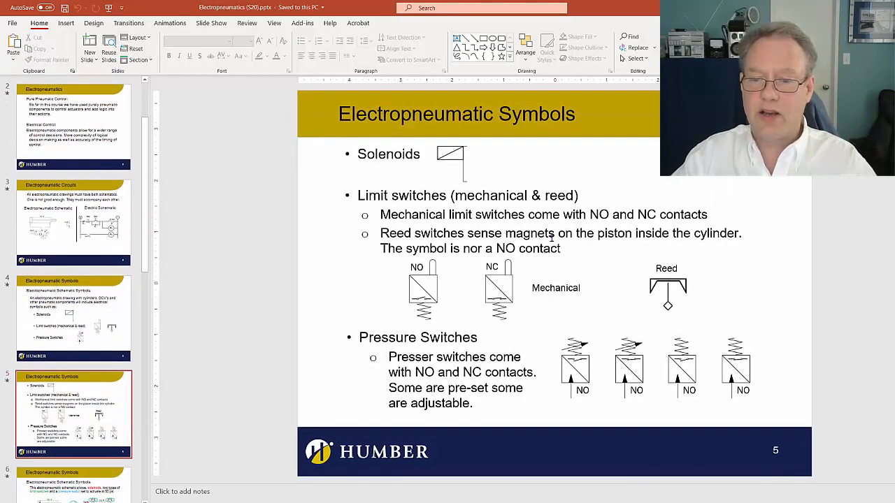
{"action": "scroll", "coordinate": [552, 238], "scroll_direction": "down", "scroll_amount": 3}
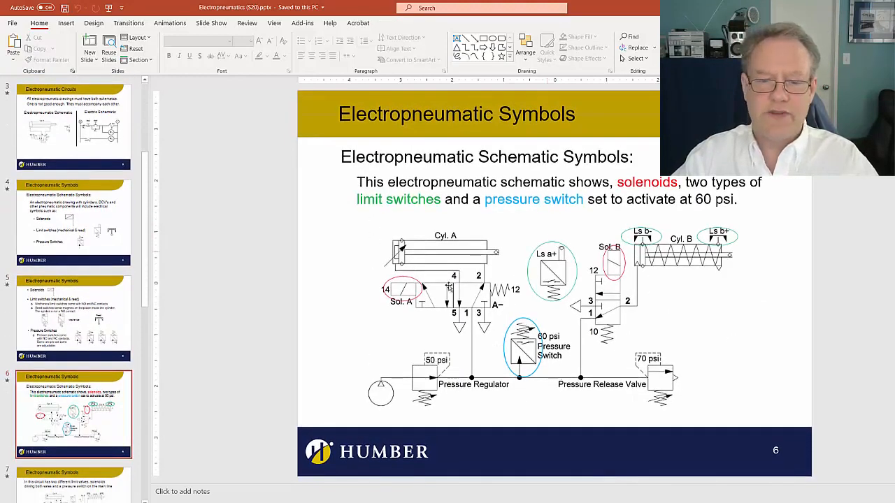
{"action": "scroll", "coordinate": [589, 306], "scroll_direction": "down", "scroll_amount": 3}
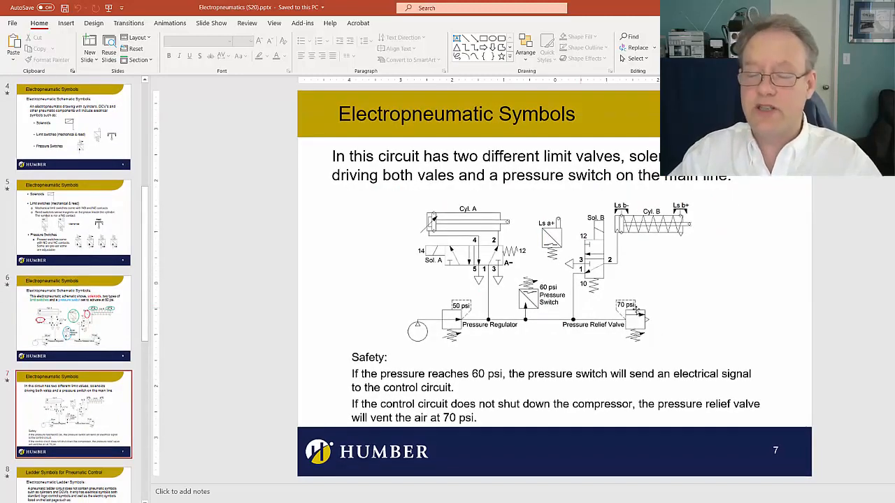
{"action": "scroll", "coordinate": [630, 383], "scroll_direction": "down", "scroll_amount": 1}
{"action": "scroll", "coordinate": [630, 383], "scroll_direction": "up", "scroll_amount": 1}
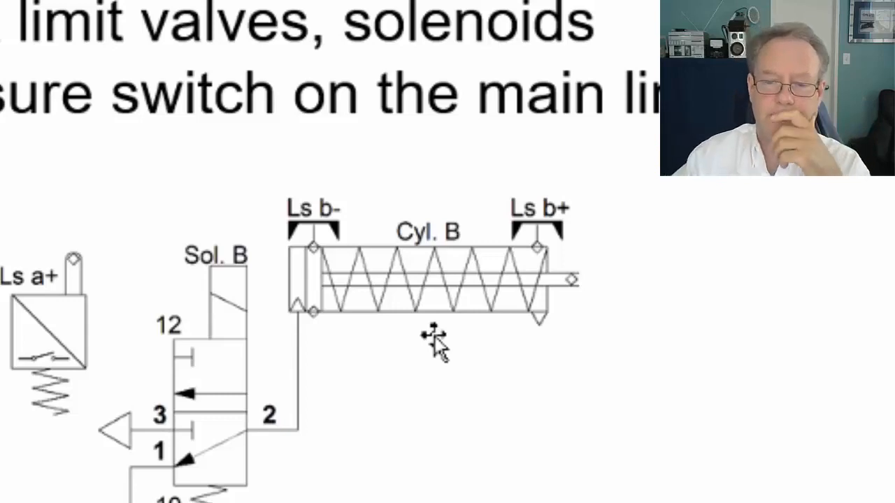
{"action": "scroll", "coordinate": [434, 336], "scroll_direction": "down", "scroll_amount": 1}
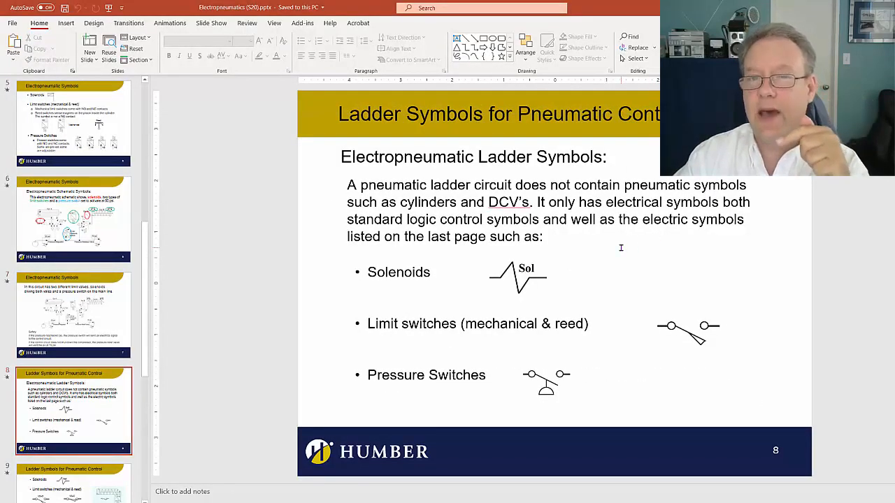
{"action": "scroll", "coordinate": [620, 247], "scroll_direction": "down", "scroll_amount": 1}
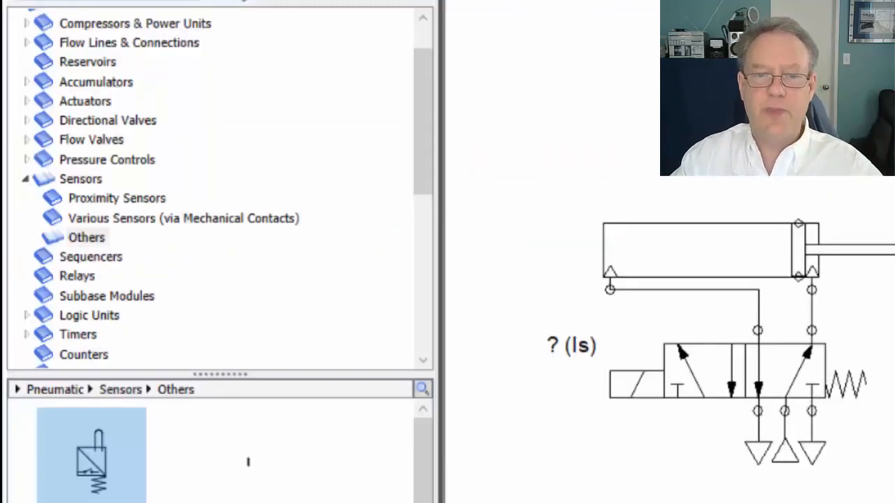
In Automation Studio's component library, collapse Sensors and Pneumatic and expand Electrical Control (JIC Standard)
{"action": "left_click", "coordinate": [25, 180]}
{"action": "scroll", "coordinate": [23, 89], "scroll_direction": "up", "scroll_amount": 1}
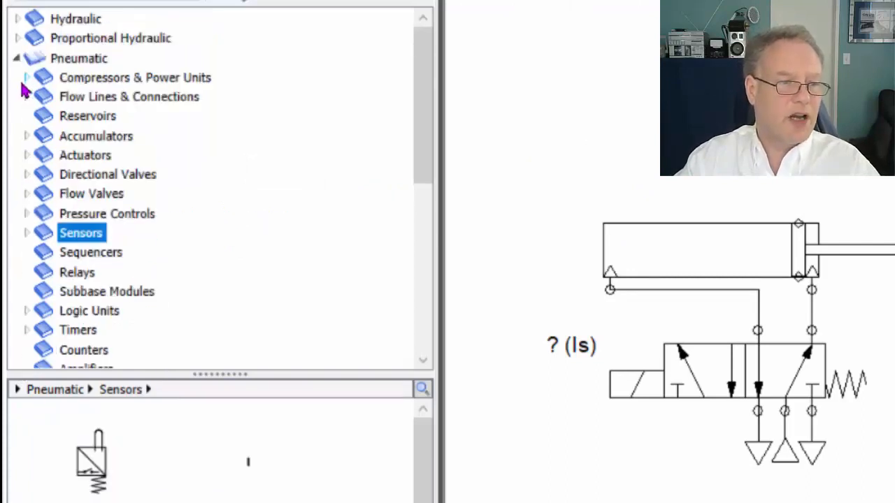
{"action": "left_click", "coordinate": [16, 58]}
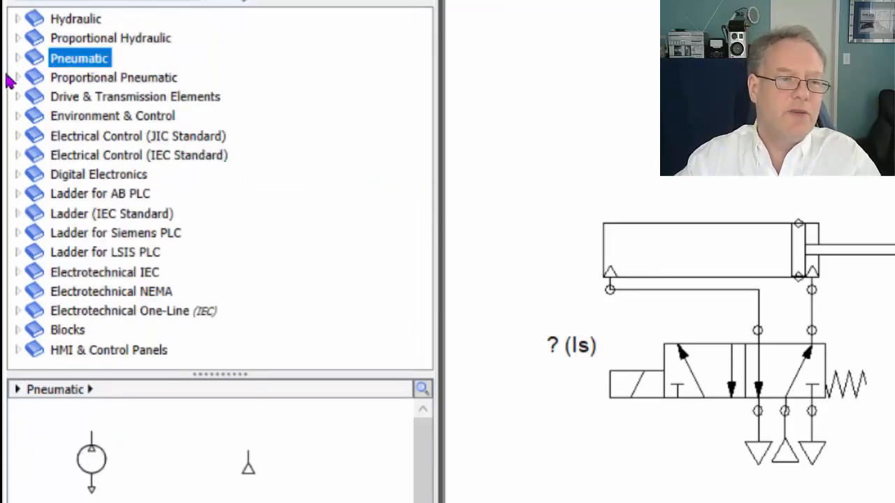
{"action": "left_click", "coordinate": [15, 137]}
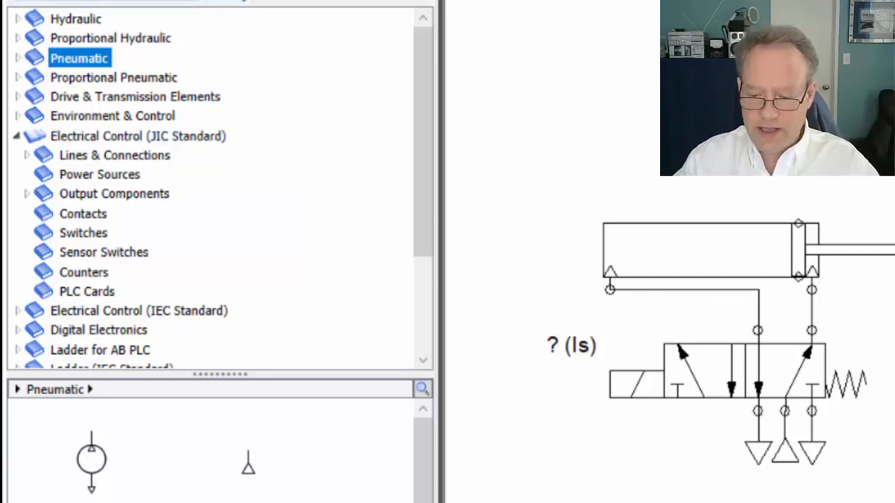
Switch to the browser and consult the search results on what JIC stands for and Womack's JIC ladder diagram symbols page
{"action": "left_click", "coordinate": [656, 502]}
{"action": "left_click", "coordinate": [809, 483]}
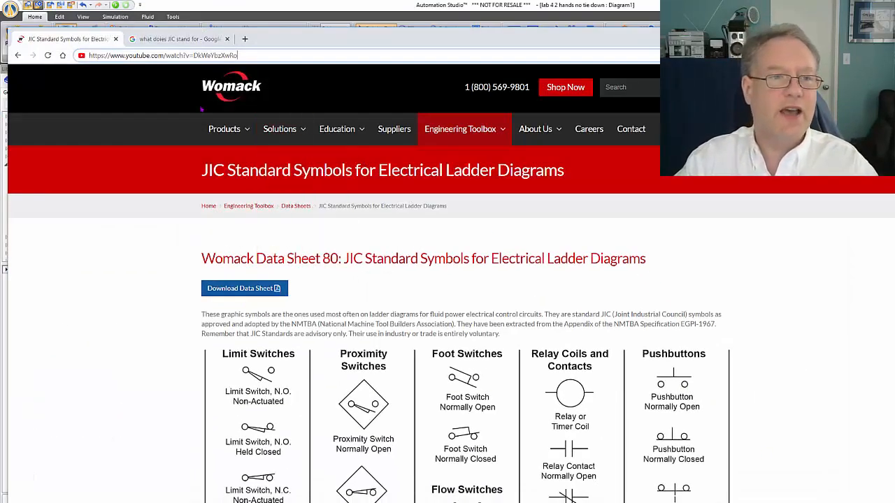
{"action": "left_click", "coordinate": [179, 39]}
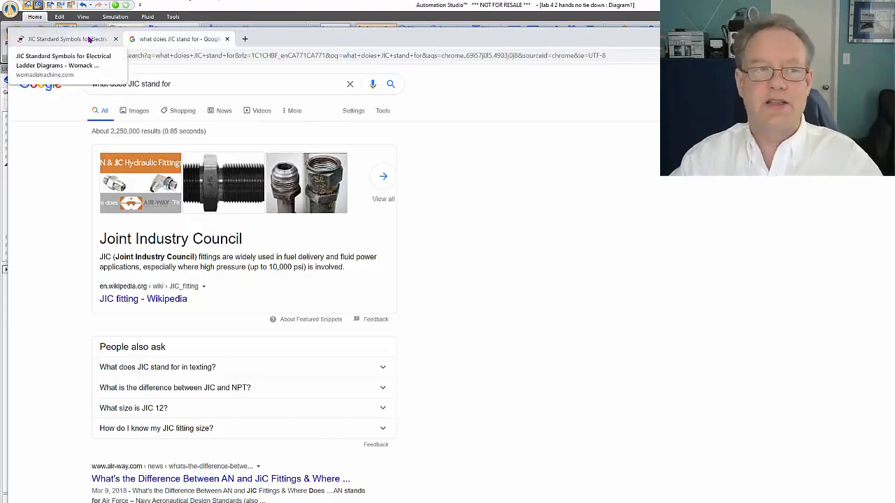
{"action": "left_click", "coordinate": [91, 40]}
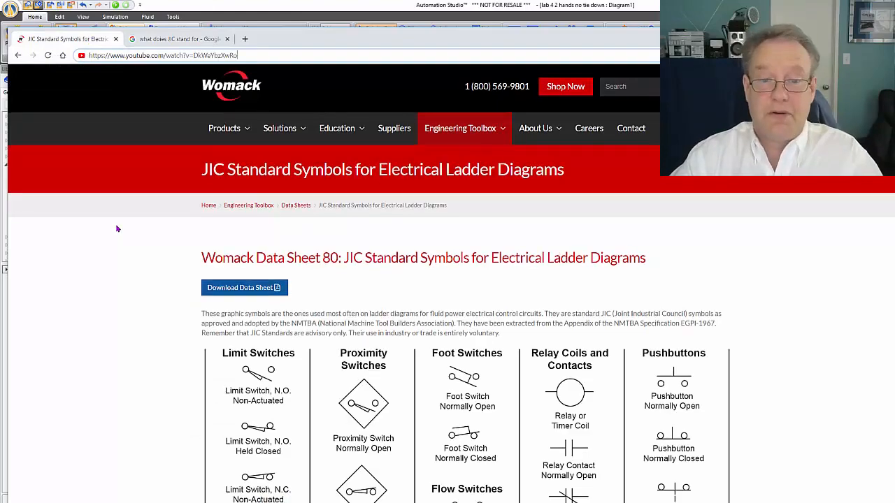
Review the limit switch, proximity switch, relay coil and contact, and pushbutton symbols on Womack's JIC ladder diagram data sheet
{"action": "scroll", "coordinate": [118, 229], "scroll_direction": "down", "scroll_amount": 3}
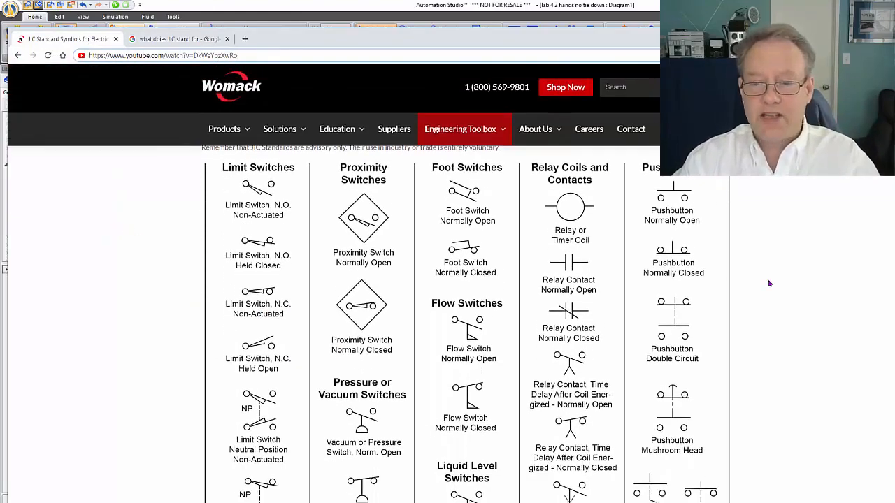
{"action": "scroll", "coordinate": [769, 283], "scroll_direction": "down", "scroll_amount": 2}
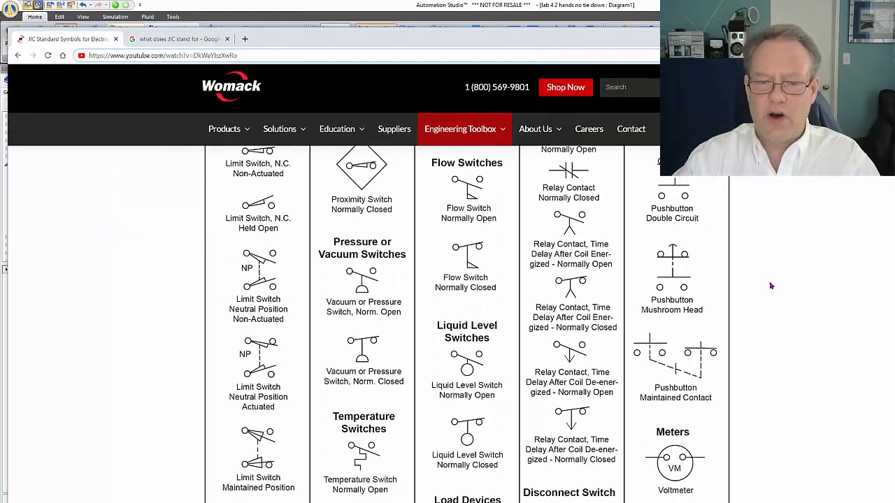
{"action": "scroll", "coordinate": [771, 286], "scroll_direction": "down", "scroll_amount": 3}
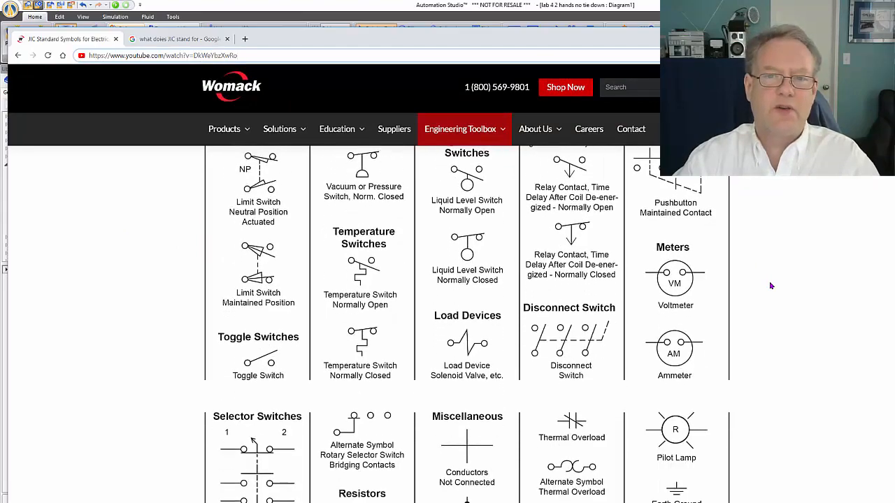
{"action": "scroll", "coordinate": [771, 286], "scroll_direction": "up", "scroll_amount": 10}
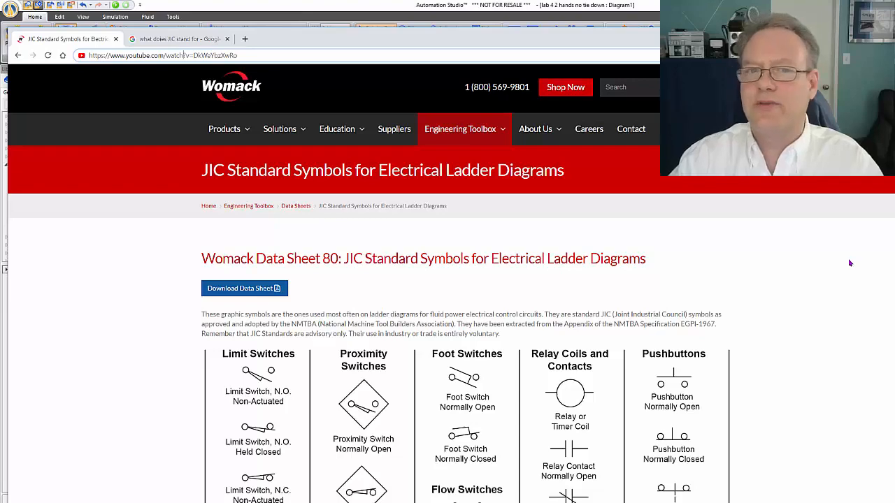
{"action": "scroll", "coordinate": [847, 264], "scroll_direction": "down", "scroll_amount": 4}
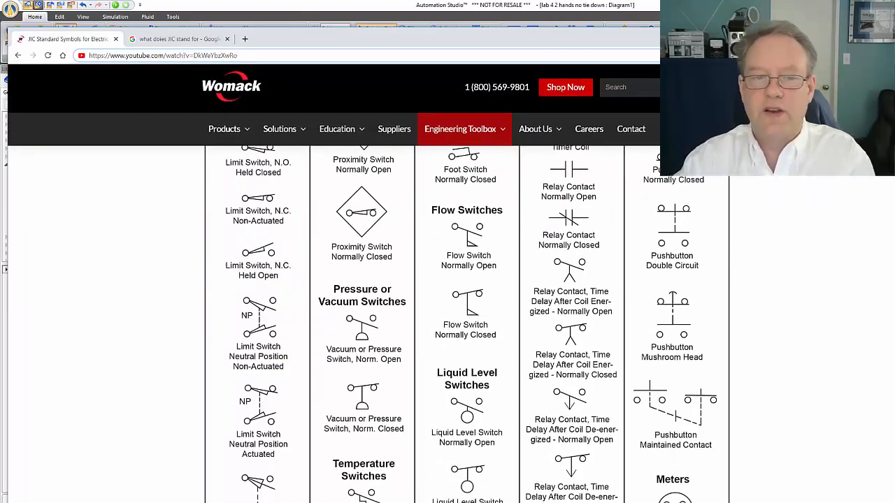
Switch to Automation Studio and place a JIC 24-volt power supply and a 0-volt common level with each other beside the pneumatic circuit
{"action": "left_click", "coordinate": [828, 38]}
{"action": "left_click", "coordinate": [528, 175]}
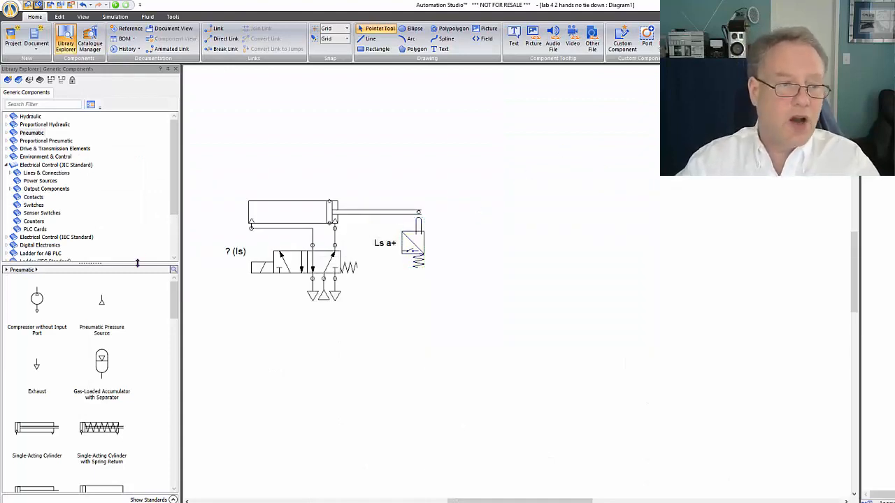
{"action": "left_click", "coordinate": [28, 166]}
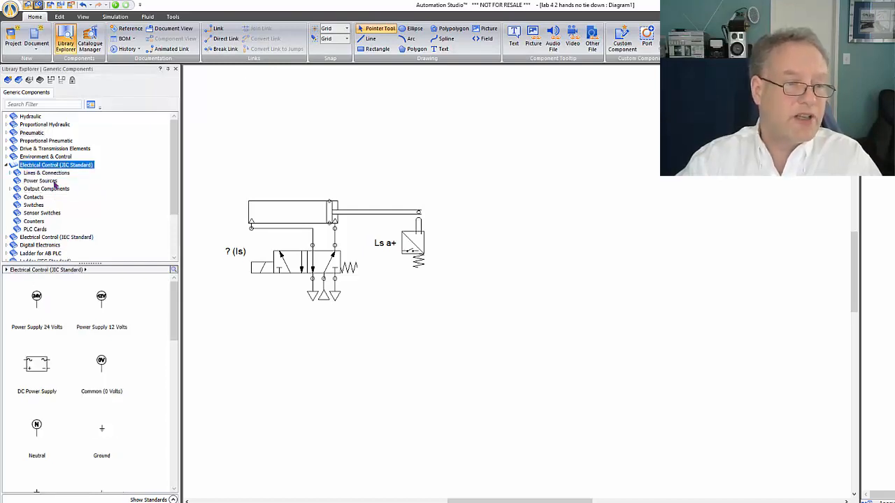
{"action": "left_click_drag", "start_coordinate": [37, 299], "coordinate": [452, 187]}
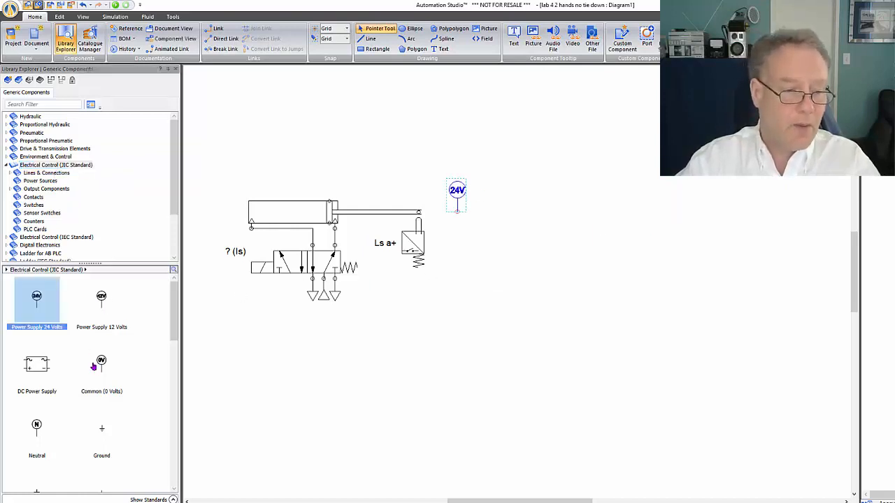
{"action": "left_click_drag", "start_coordinate": [97, 367], "coordinate": [680, 197]}
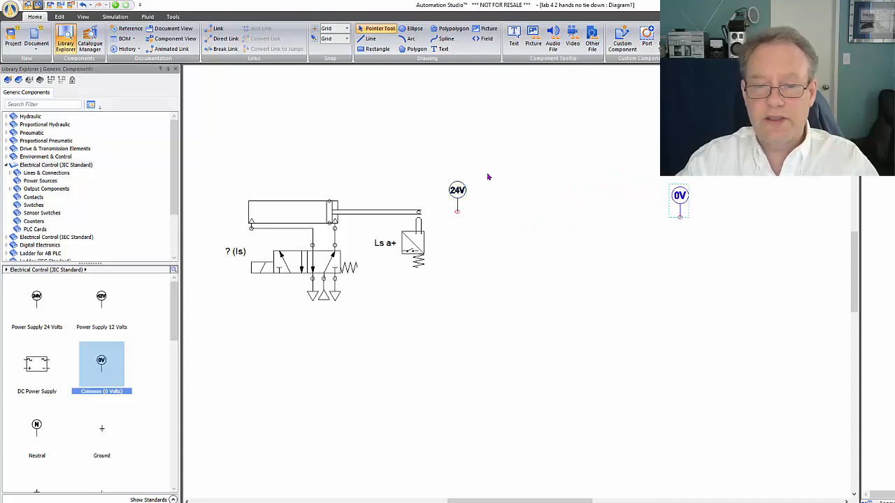
{"action": "left_click", "coordinate": [579, 187]}
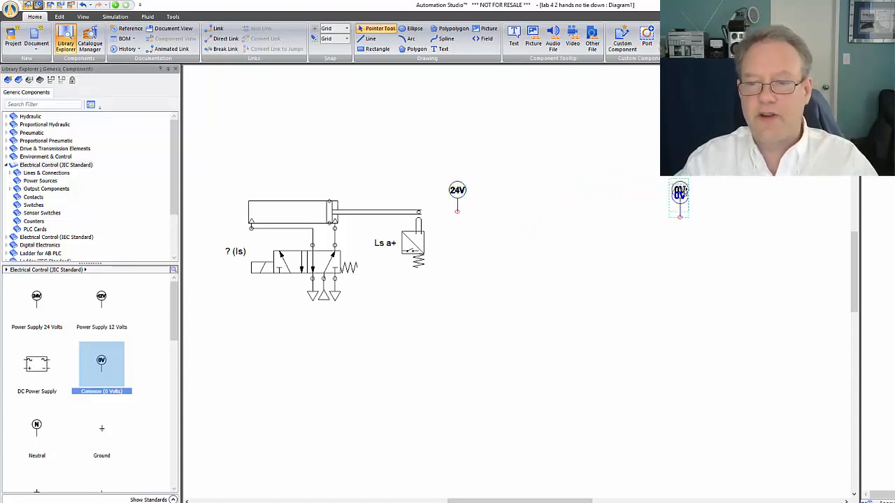
{"action": "left_click_drag", "start_coordinate": [681, 195], "coordinate": [680, 190]}
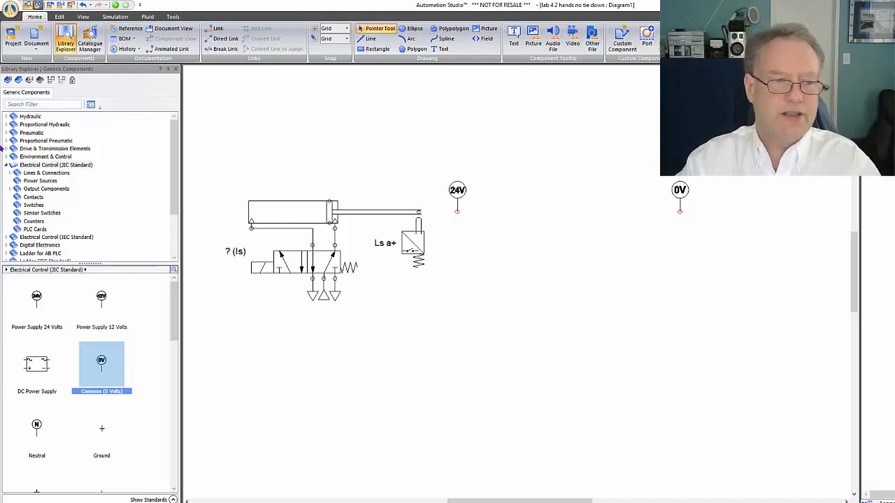
Look through the JIC electrical control components and the Contacts category for push-button symbols
{"action": "left_click", "coordinate": [35, 165]}
{"action": "scroll", "coordinate": [101, 361], "scroll_direction": "down", "scroll_amount": 2}
{"action": "scroll", "coordinate": [101, 361], "scroll_direction": "down", "scroll_amount": 3}
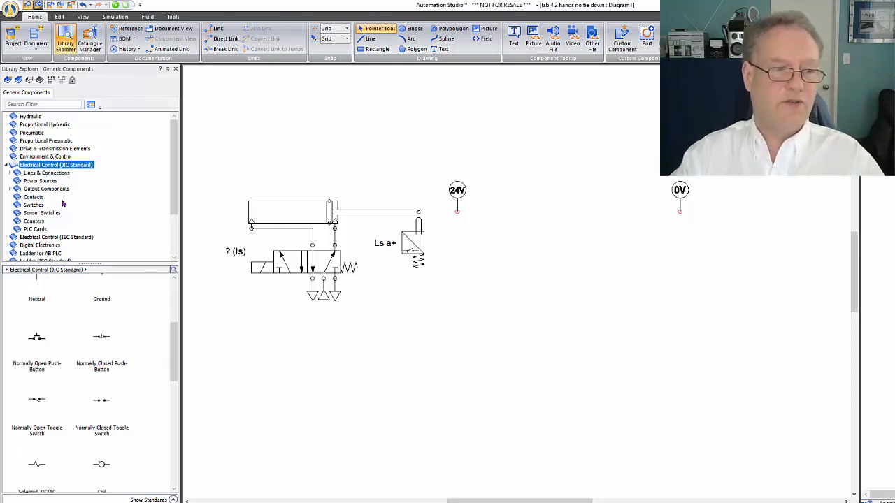
{"action": "left_click", "coordinate": [33, 197]}
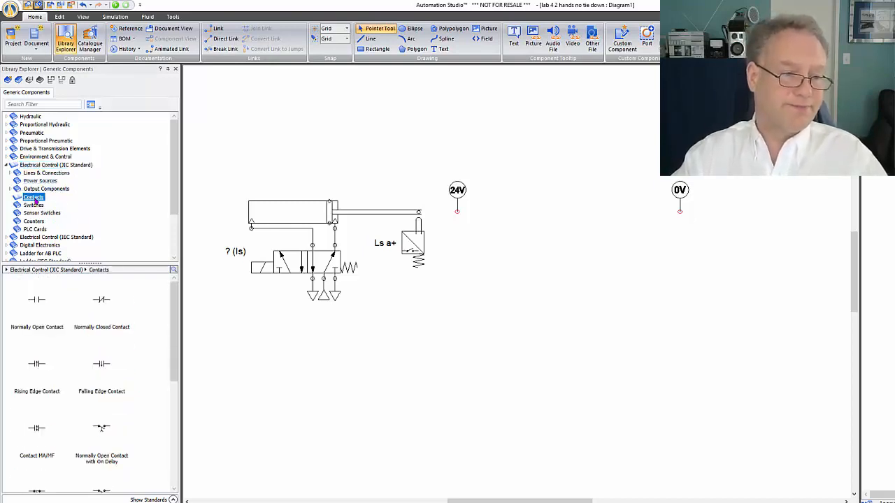
{"action": "scroll", "coordinate": [76, 346], "scroll_direction": "down", "scroll_amount": 5}
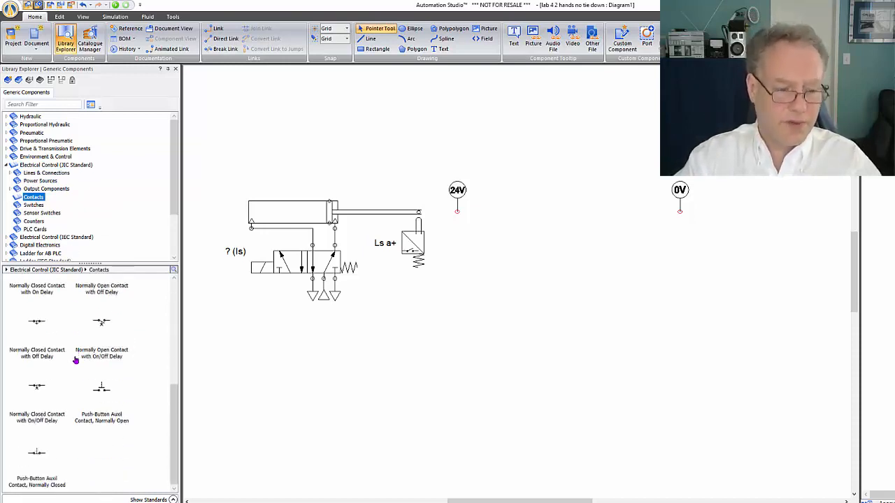
{"action": "mouse_move", "coordinate": [100, 398]}
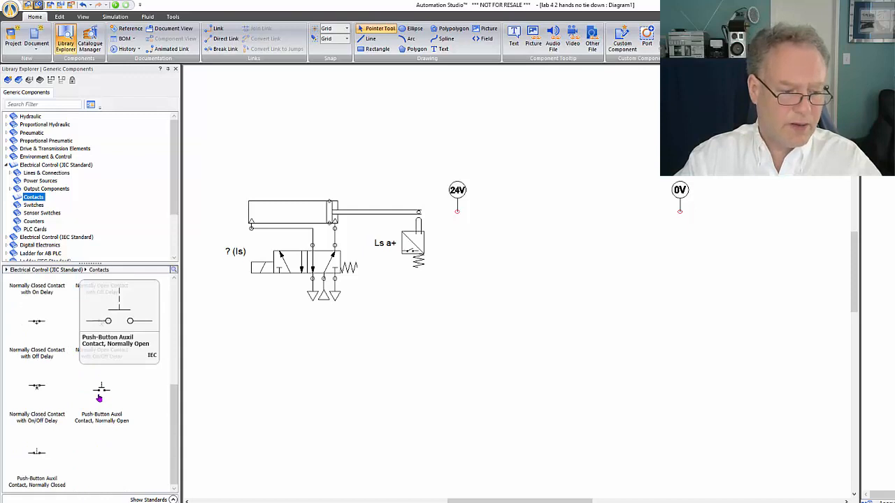
{"action": "scroll", "coordinate": [56, 439], "scroll_direction": "up", "scroll_amount": 5}
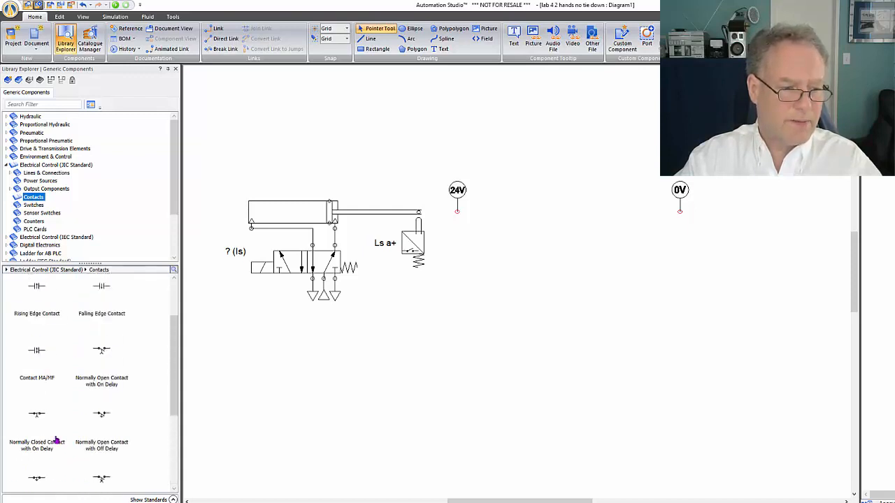
{"action": "scroll", "coordinate": [54, 433], "scroll_direction": "up", "scroll_amount": 3}
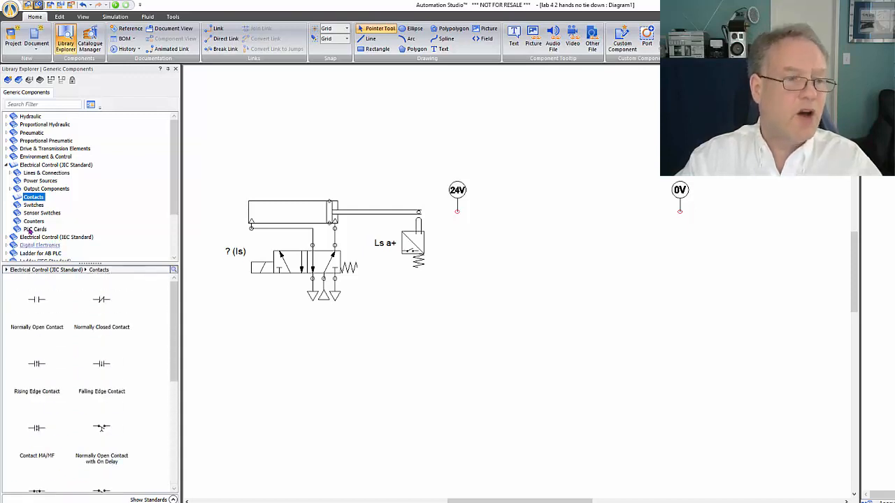
Place a normally closed push-button with the alias Stop just after the 24V supply, in line with its terminal
{"action": "left_click", "coordinate": [34, 205]}
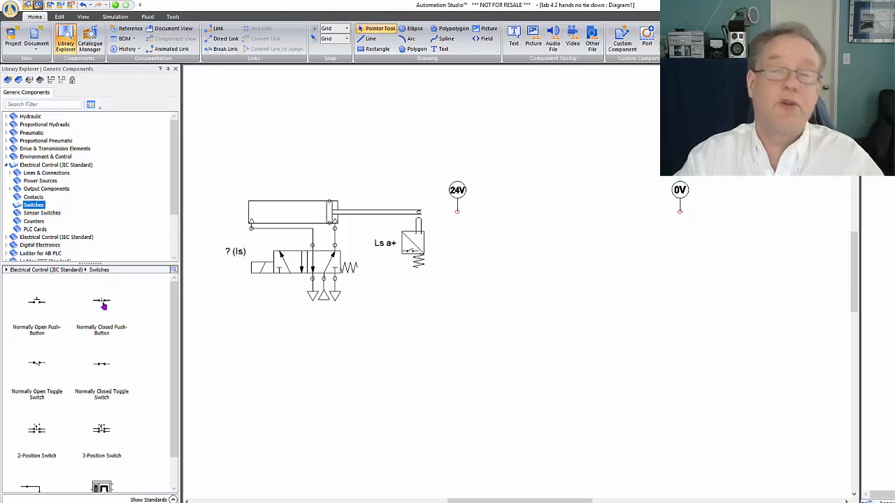
{"action": "left_click_drag", "start_coordinate": [103, 306], "coordinate": [514, 214]}
{"action": "type", "text": "Stop"}
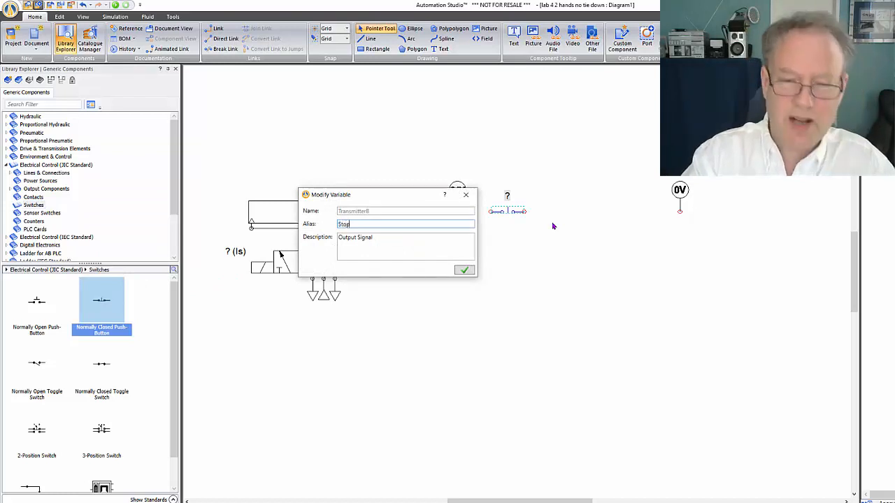
{"action": "key", "text": "Return"}
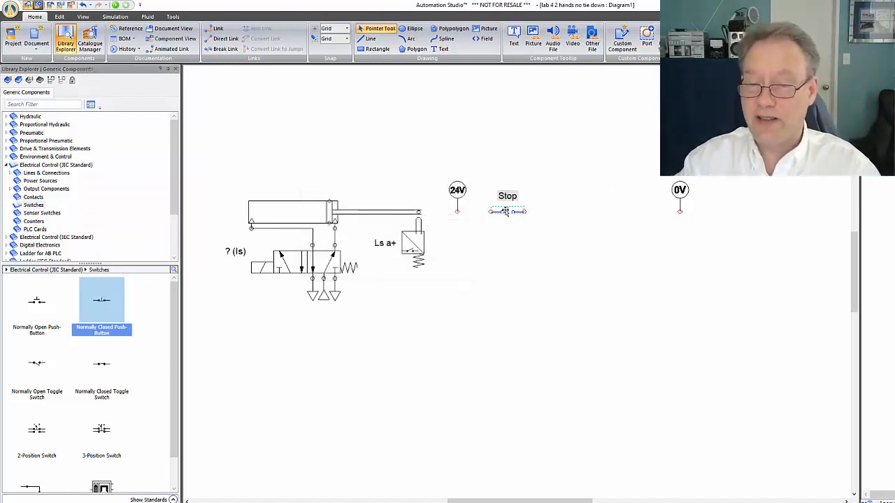
{"action": "left_click_drag", "start_coordinate": [518, 213], "coordinate": [528, 214]}
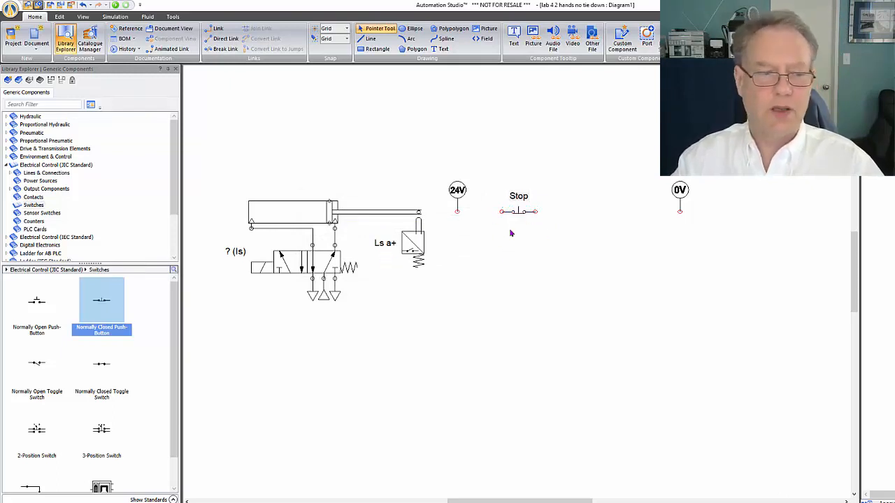
Add a normally open push-button after the normally closed one and give it the alias Stop
{"action": "left_click_drag", "start_coordinate": [35, 308], "coordinate": [575, 207]}
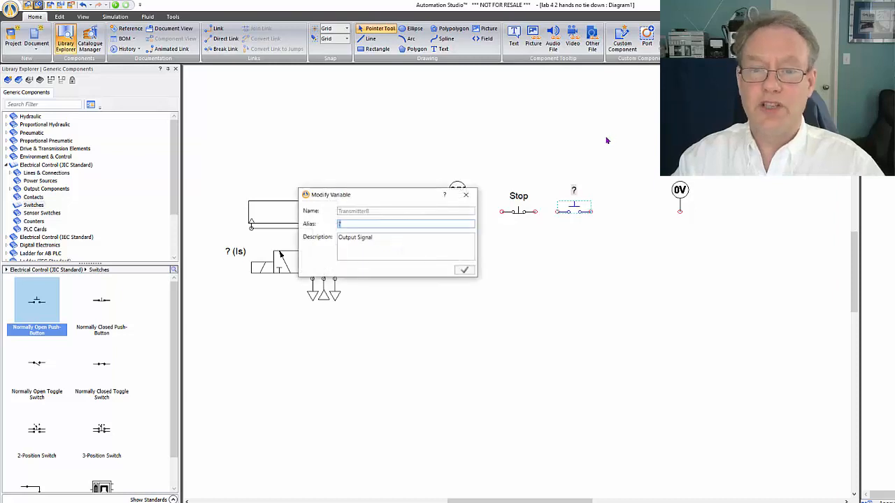
{"action": "type", "text": "S"}
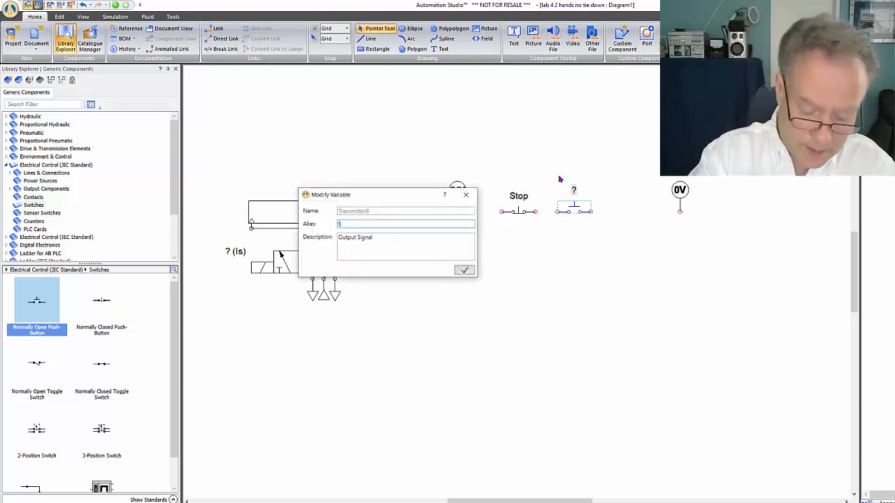
{"action": "type", "text": "top"}
{"action": "key", "text": "Return"}
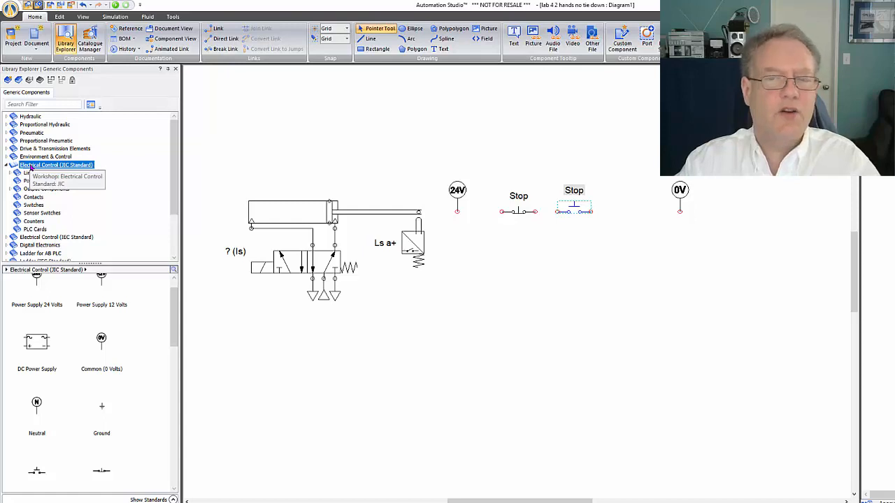
Place a JIC relay coil between the normally open push-button and the 0V common, with the alias R1
{"action": "scroll", "coordinate": [105, 343], "scroll_direction": "down", "scroll_amount": 1}
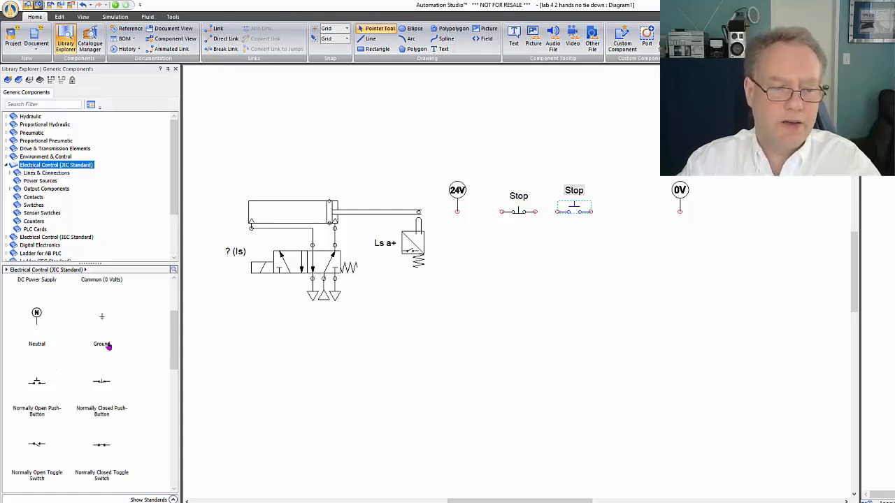
{"action": "scroll", "coordinate": [108, 346], "scroll_direction": "down", "scroll_amount": 3}
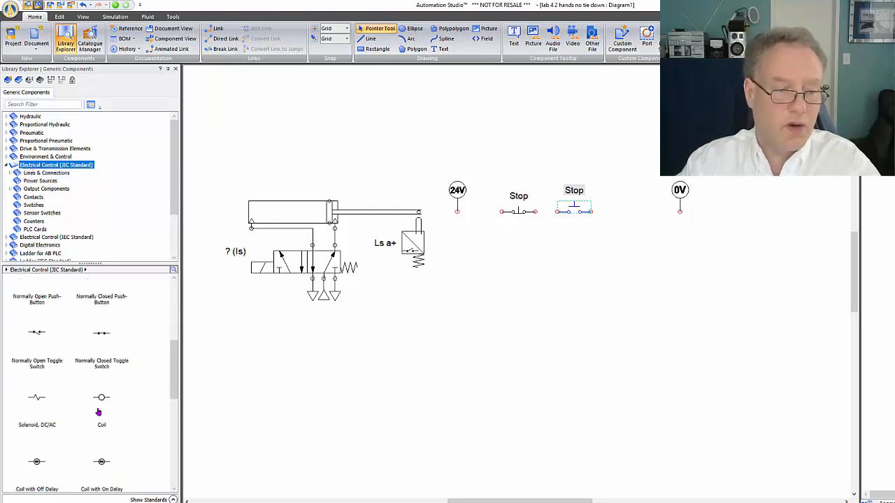
{"action": "left_click", "coordinate": [103, 397]}
{"action": "left_click_drag", "start_coordinate": [103, 397], "coordinate": [638, 208]}
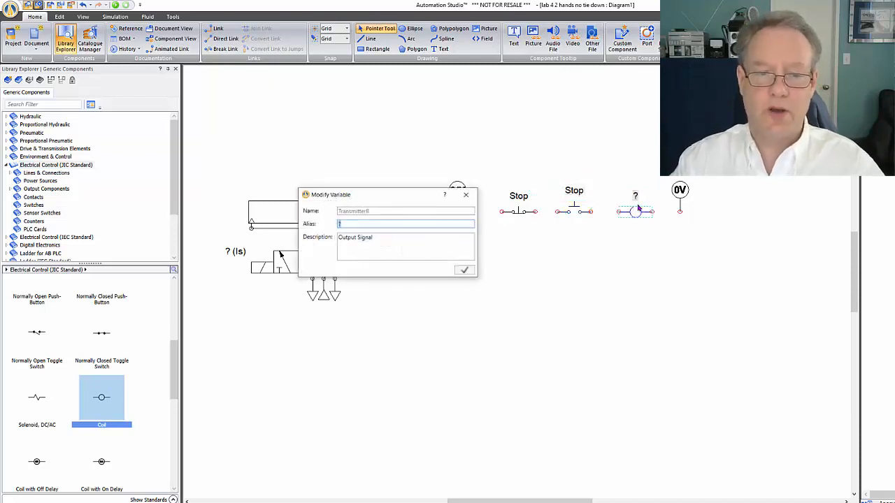
{"action": "type", "text": "R1"}
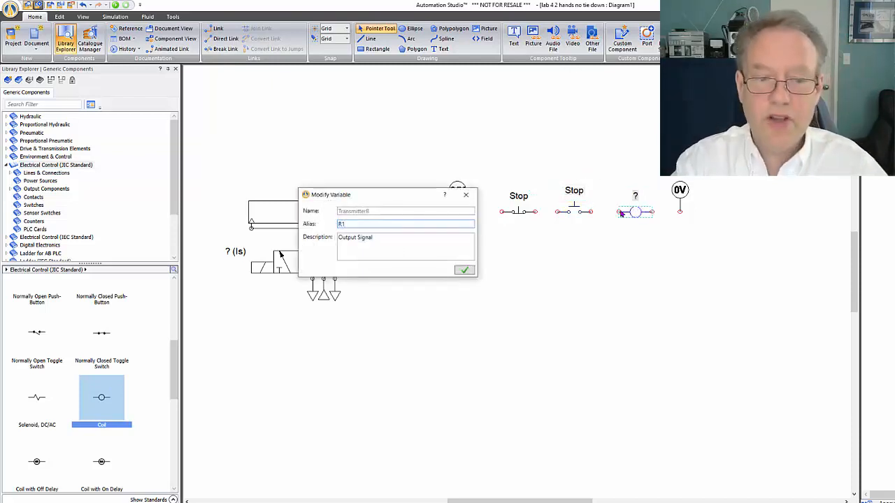
{"action": "key", "text": "Return"}
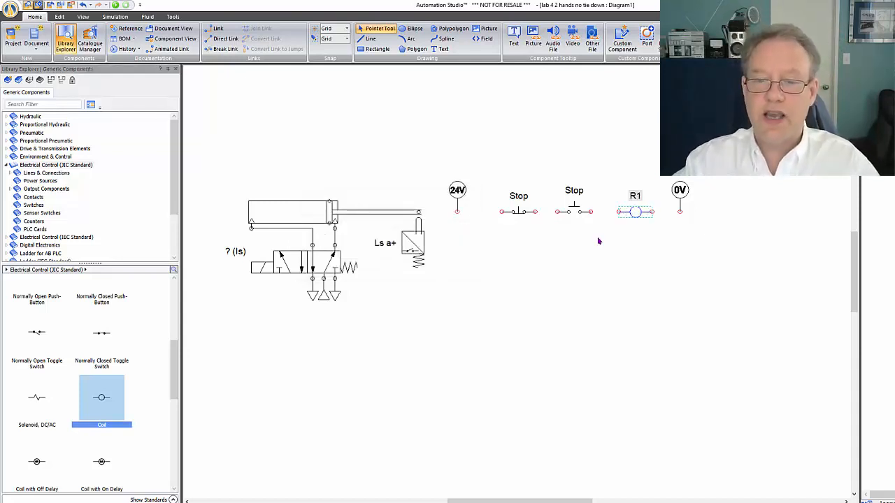
Wire the rung in series from the 24V supply through both push-buttons and coil R1 to the 0V common
{"action": "scroll", "coordinate": [570, 239], "scroll_direction": "up", "scroll_amount": 3}
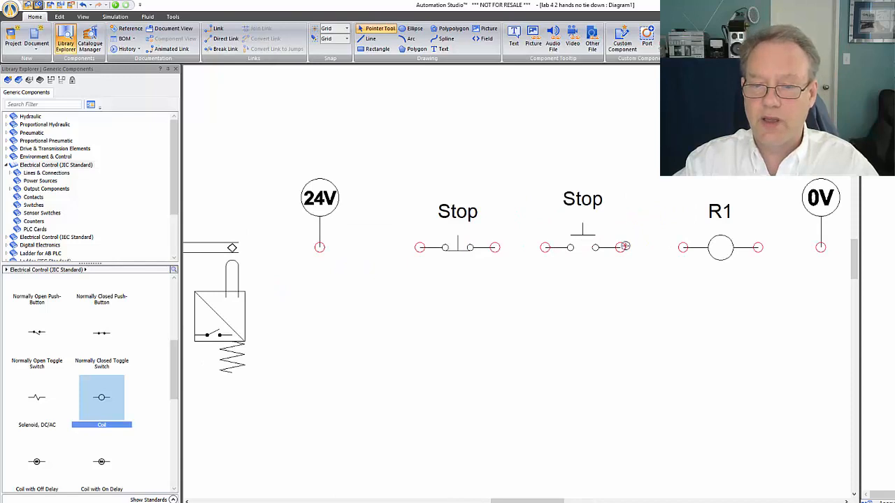
{"action": "left_click_drag", "start_coordinate": [624, 246], "coordinate": [683, 248]}
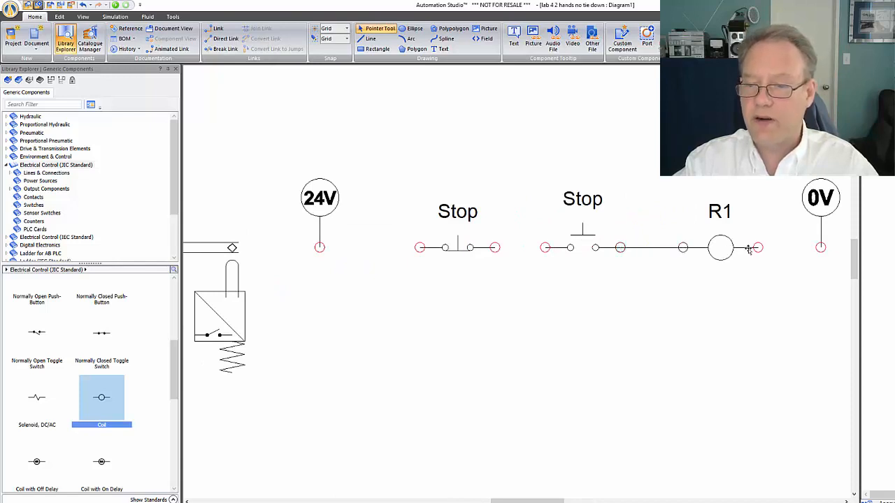
{"action": "left_click_drag", "start_coordinate": [758, 248], "coordinate": [820, 247]}
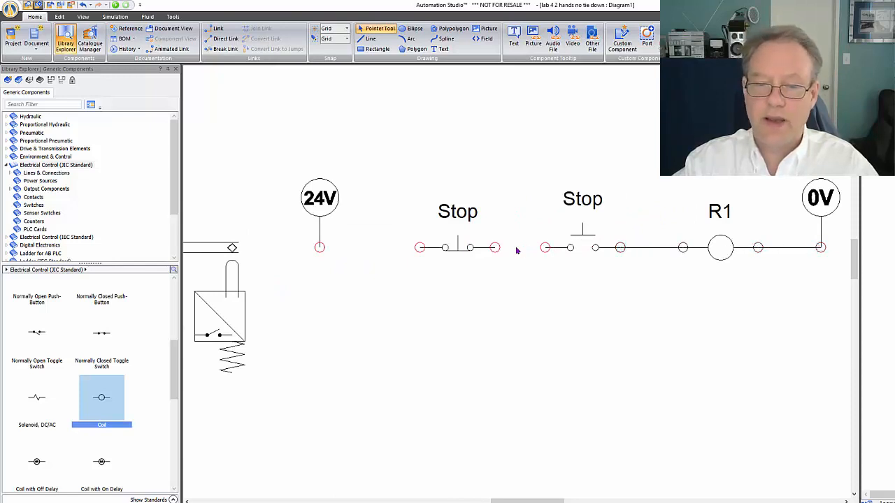
{"action": "left_click_drag", "start_coordinate": [495, 248], "coordinate": [545, 248]}
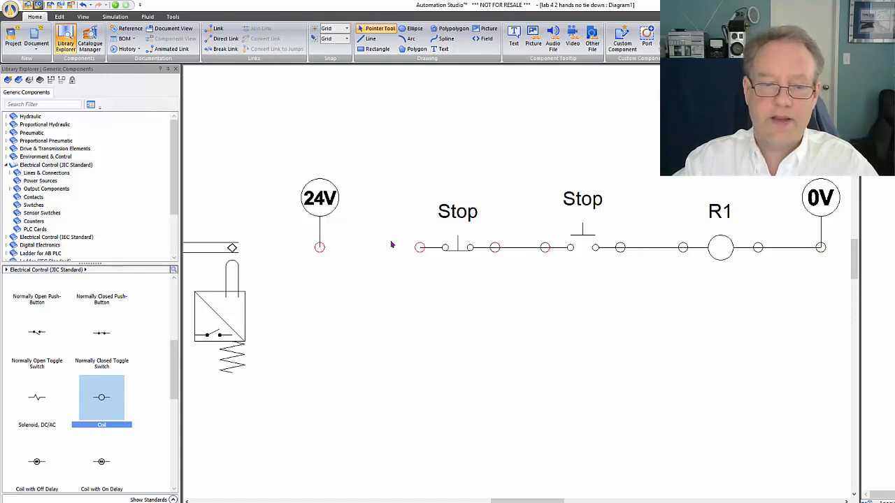
{"action": "left_click_drag", "start_coordinate": [319, 247], "coordinate": [420, 248]}
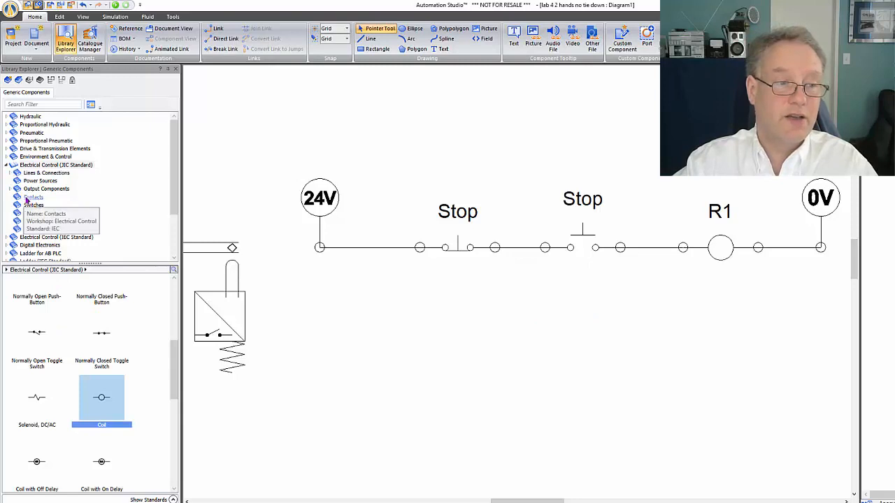
Place a JIC normally open contact below the normally open push-button and link its input signal to coil R1's output signal
{"action": "left_click", "coordinate": [28, 198]}
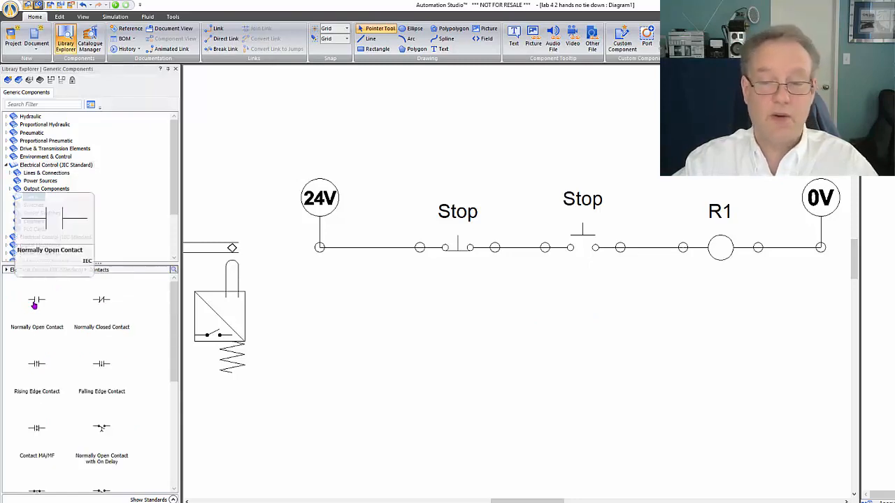
{"action": "left_click_drag", "start_coordinate": [34, 305], "coordinate": [590, 294]}
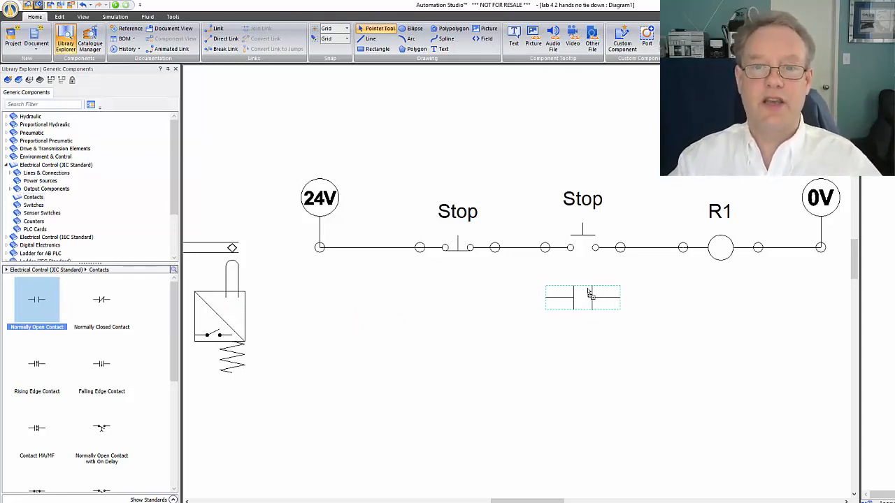
{"action": "mouse_move", "coordinate": [589, 294]}
{"action": "left_mouse_down"}
{"action": "mouse_move", "coordinate": [587, 320]}
{"action": "mouse_move", "coordinate": [571, 308]}
{"action": "mouse_move", "coordinate": [804, 245]}
{"action": "mouse_move", "coordinate": [696, 241]}
{"action": "mouse_move", "coordinate": [594, 314]}
{"action": "mouse_move", "coordinate": [589, 297]}
{"action": "left_mouse_up"}
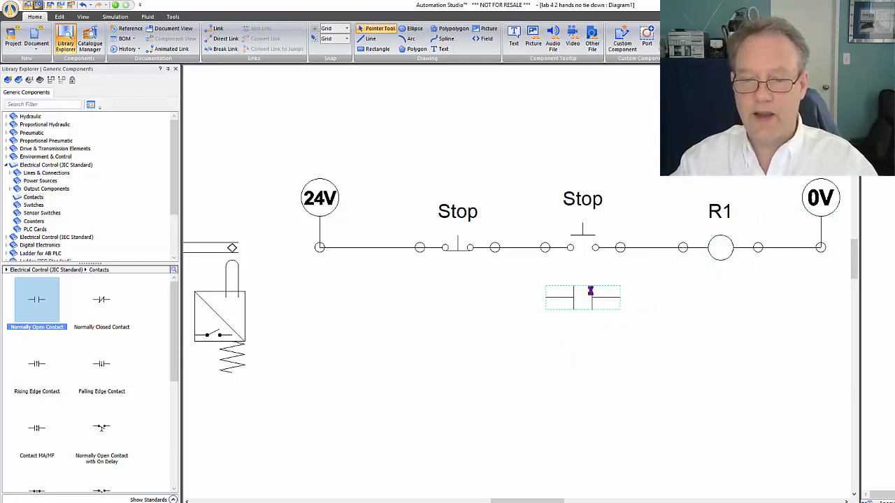
{"action": "double_click", "coordinate": [592, 296]}
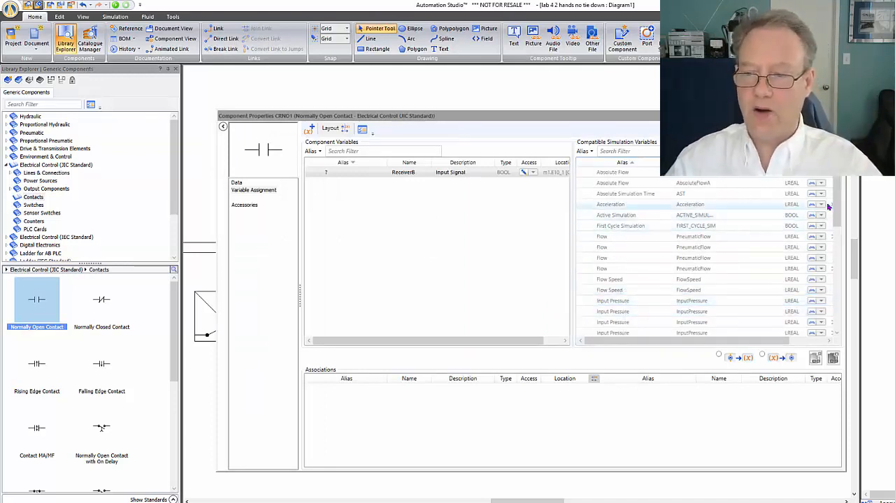
{"action": "left_click_drag", "start_coordinate": [837, 213], "coordinate": [836, 287]}
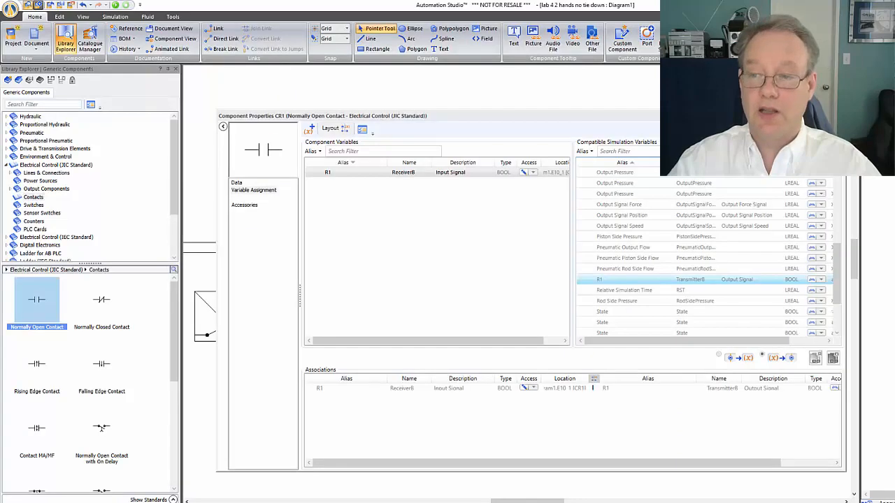
{"action": "left_click", "coordinate": [836, 116]}
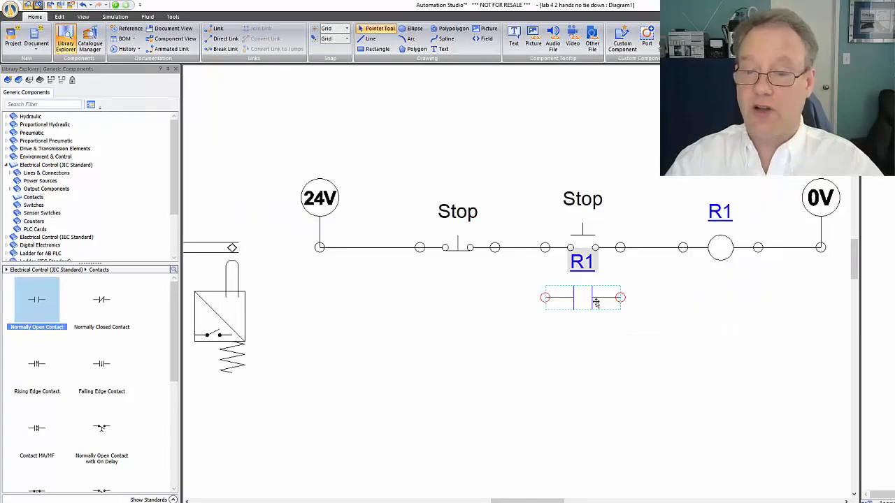
Wire the R1 contact in parallel with the normally open push-button, connecting both of its ends to the rung
{"action": "left_click", "coordinate": [493, 303]}
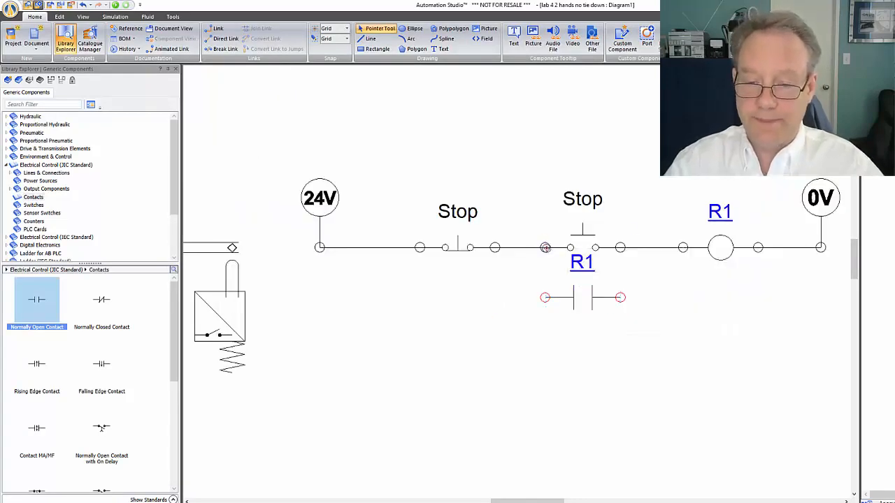
{"action": "left_click_drag", "start_coordinate": [544, 247], "coordinate": [544, 297]}
{"action": "left_click_drag", "start_coordinate": [620, 248], "coordinate": [620, 297]}
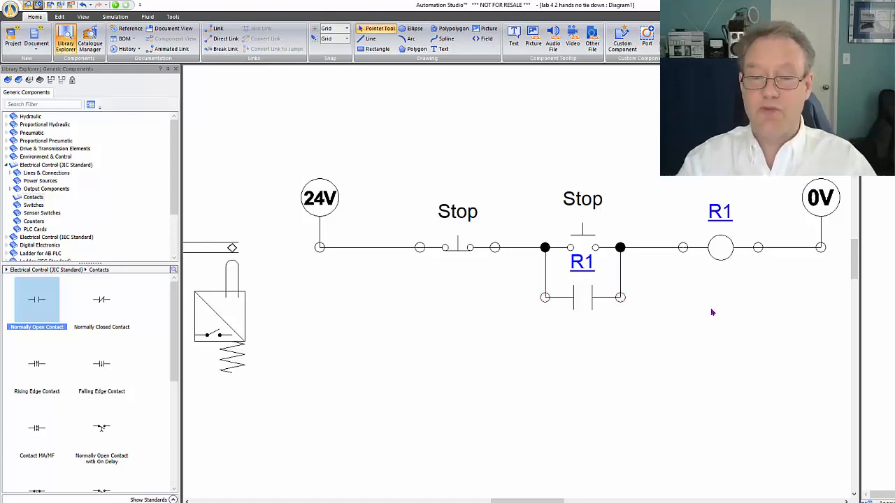
Simulate the circuit, actuate the normally open push-button and the normally closed one in turn, and end the simulation
{"action": "left_click", "coordinate": [114, 6]}
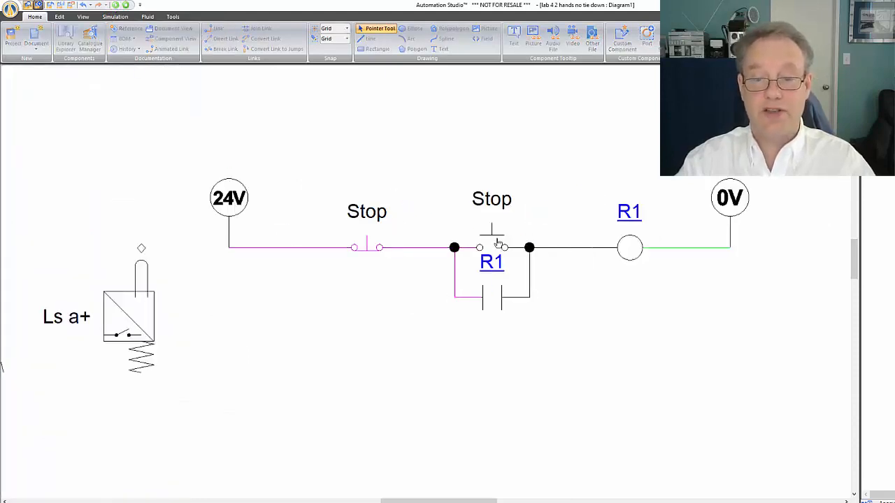
{"action": "left_click", "coordinate": [498, 243]}
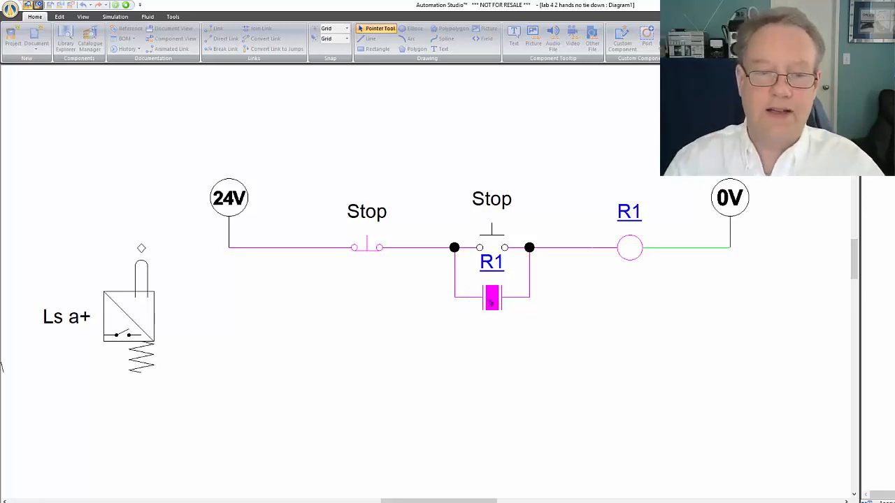
{"action": "left_click", "coordinate": [364, 245]}
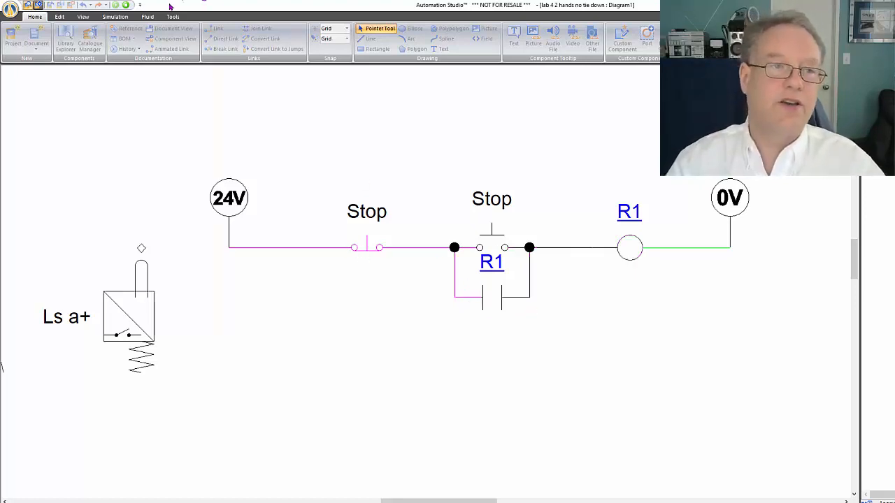
{"action": "left_click", "coordinate": [125, 6]}
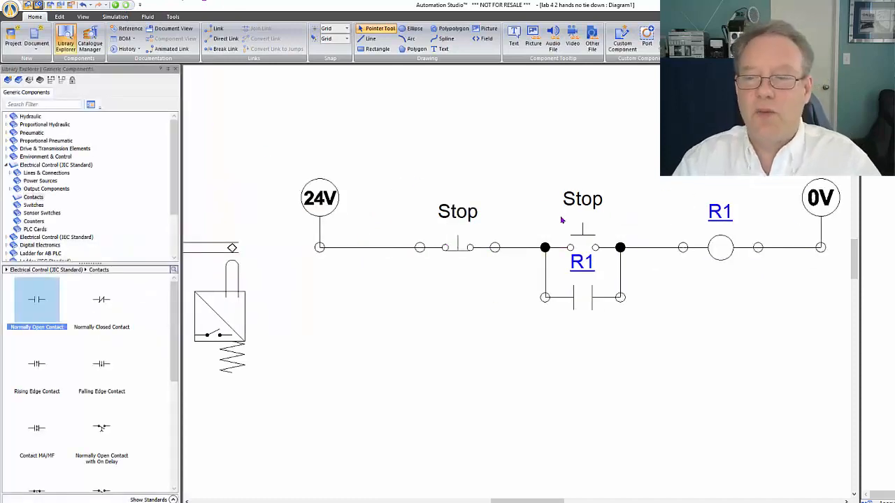
Switch to the PowerPoint presentation and copy the Electric Schematic picture from slide 3, Electropneumatic Circuits
{"action": "scroll", "coordinate": [561, 220], "scroll_direction": "down", "scroll_amount": 3}
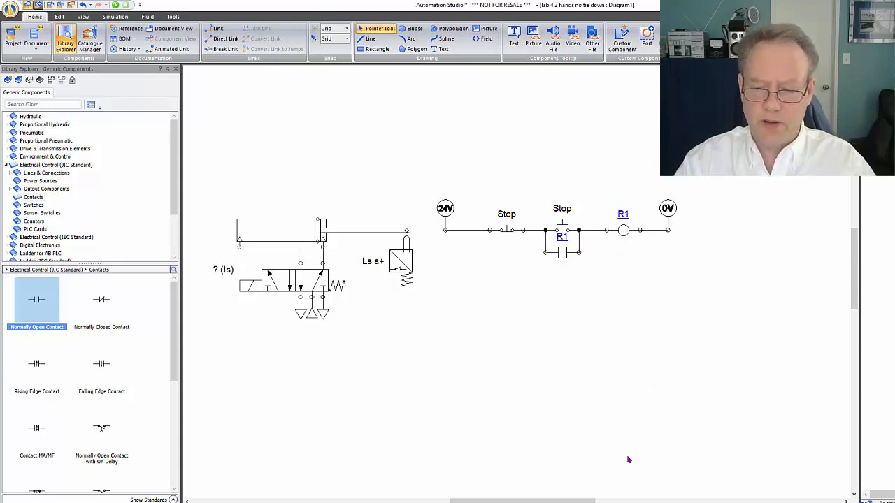
{"action": "key", "text": "alt+Tab"}
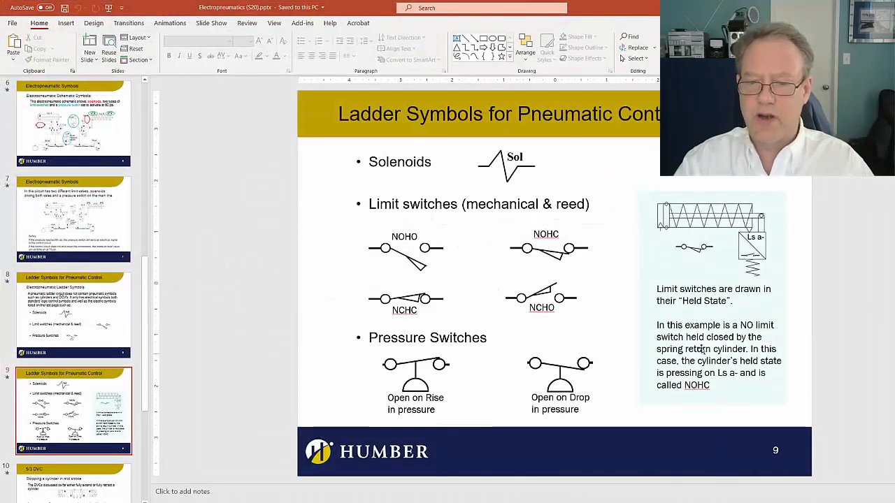
{"action": "scroll", "coordinate": [579, 325], "scroll_direction": "up", "scroll_amount": 1}
{"action": "scroll", "coordinate": [579, 324], "scroll_direction": "up", "scroll_amount": 3}
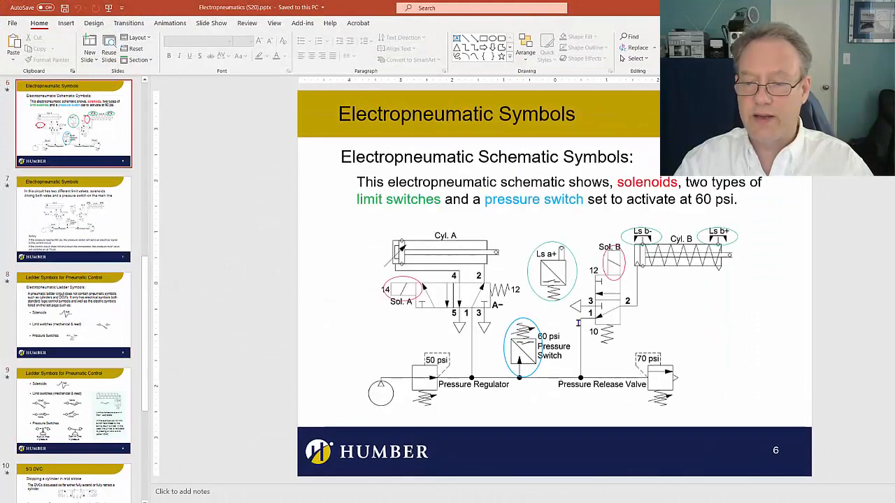
{"action": "scroll", "coordinate": [579, 325], "scroll_direction": "up", "scroll_amount": 2}
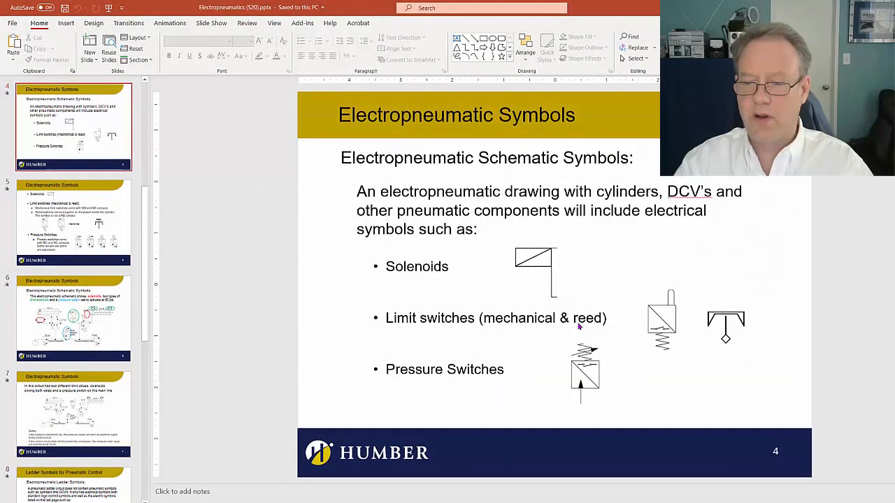
{"action": "left_click", "coordinate": [660, 321]}
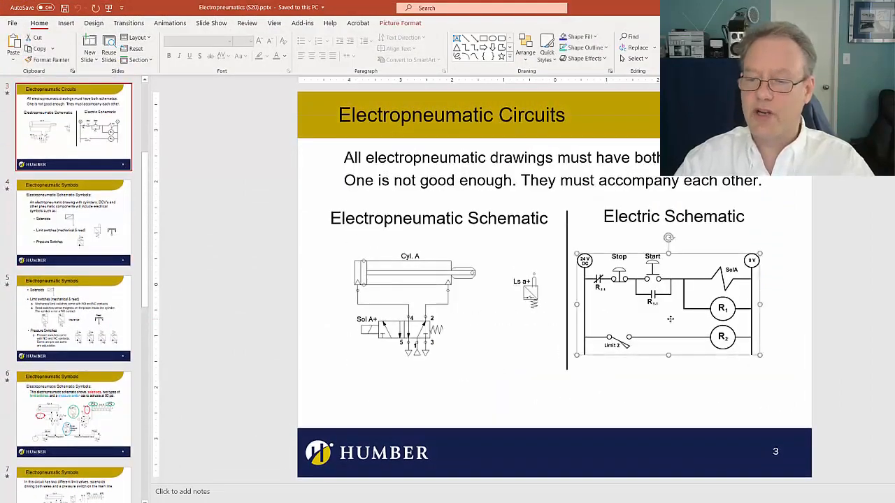
{"action": "right_click", "coordinate": [642, 302]}
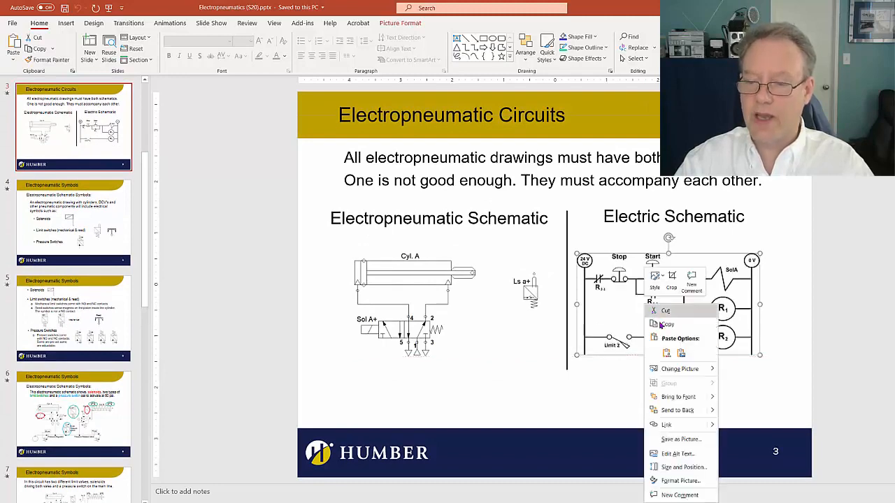
{"action": "key", "text": "Escape"}
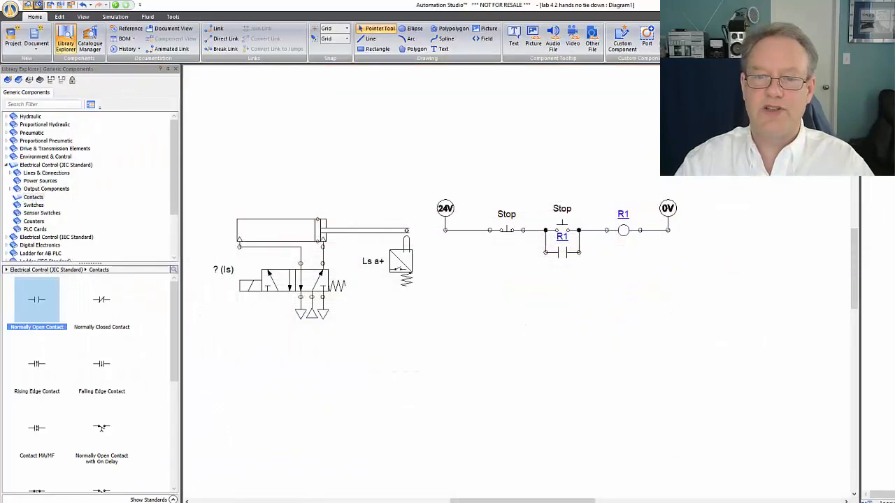
Paste the copied schematic picture into the Automation Studio diagram and position it below the ladder rung as a reference
{"action": "right_click", "coordinate": [704, 310]}
{"action": "key", "text": "Escape"}
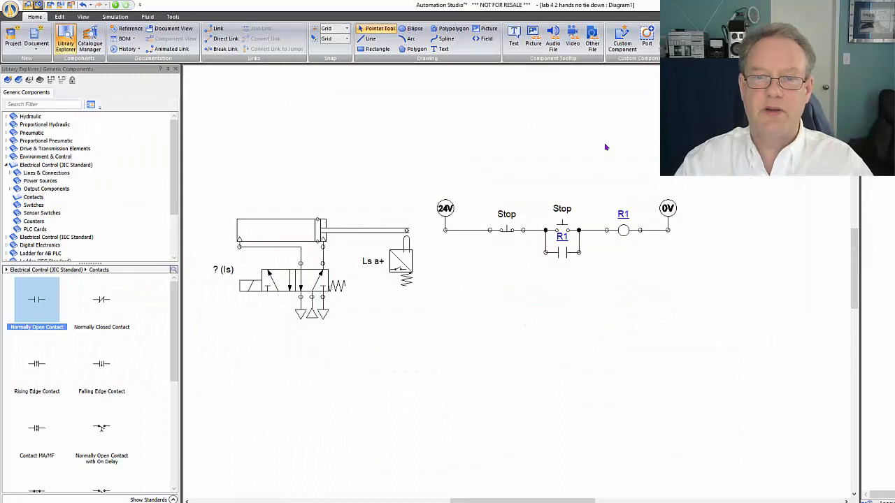
{"action": "left_click_drag", "start_coordinate": [791, 180], "coordinate": [504, 411]}
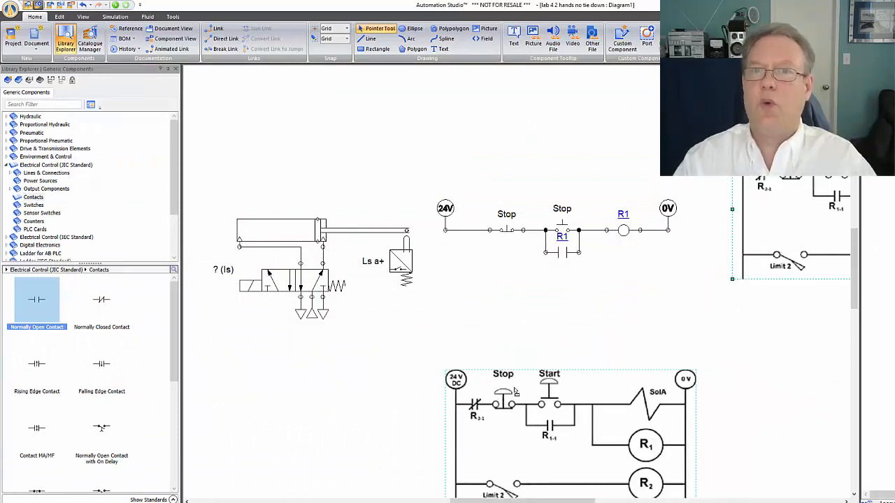
{"action": "left_click_drag", "start_coordinate": [657, 385], "coordinate": [623, 413]}
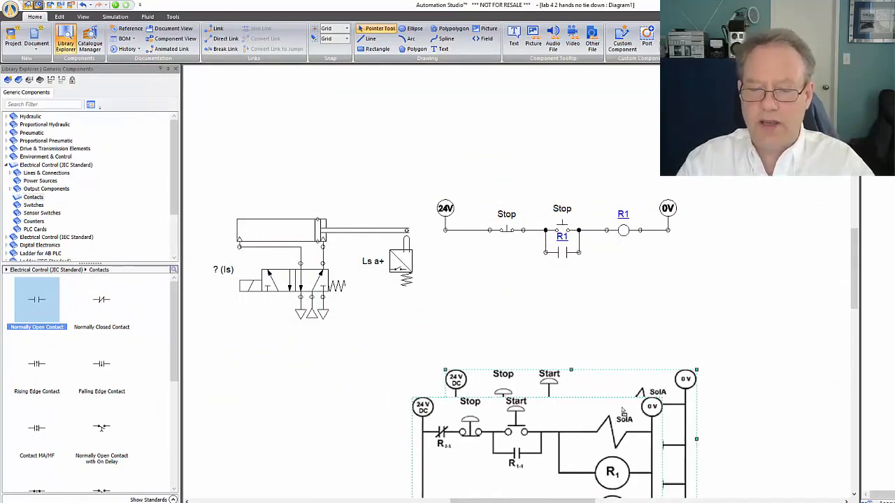
{"action": "left_click", "coordinate": [739, 333]}
{"action": "scroll", "coordinate": [739, 334], "scroll_direction": "down", "scroll_amount": 1}
{"action": "scroll", "coordinate": [739, 334], "scroll_direction": "down", "scroll_amount": 1}
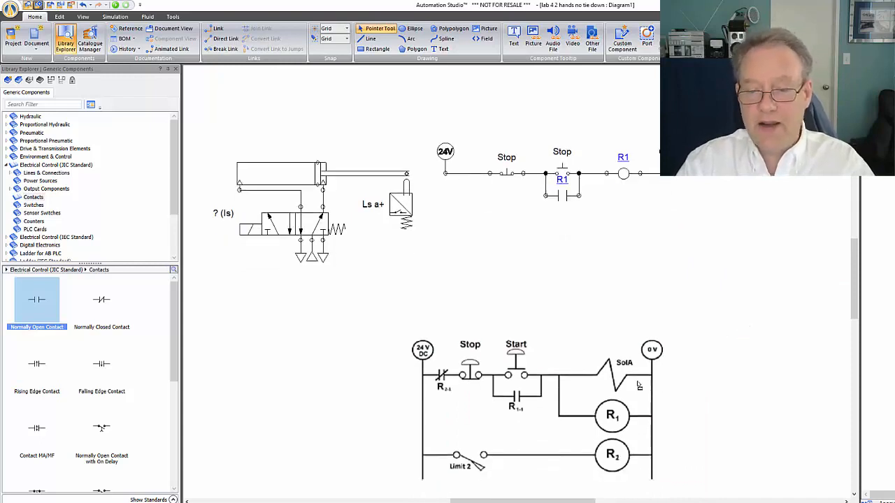
{"action": "left_click", "coordinate": [638, 410]}
{"action": "left_click_drag", "start_coordinate": [631, 409], "coordinate": [670, 403]}
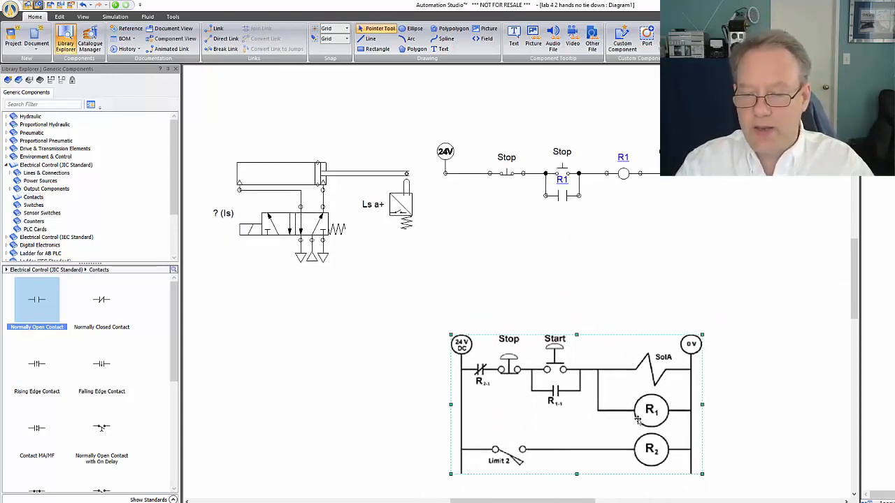
{"action": "left_click", "coordinate": [741, 380]}
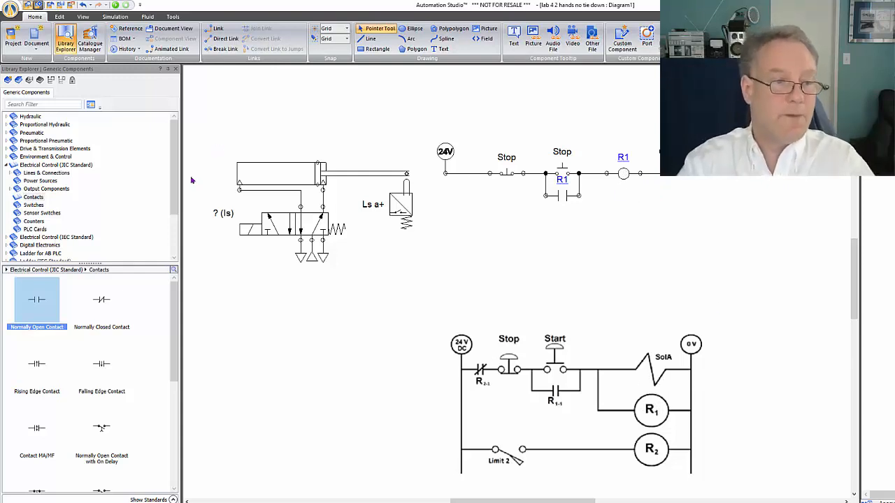
Place a JIC DC/AC solenoid directly below coil R1 and give it the alias Sol A+
{"action": "left_click", "coordinate": [46, 189]}
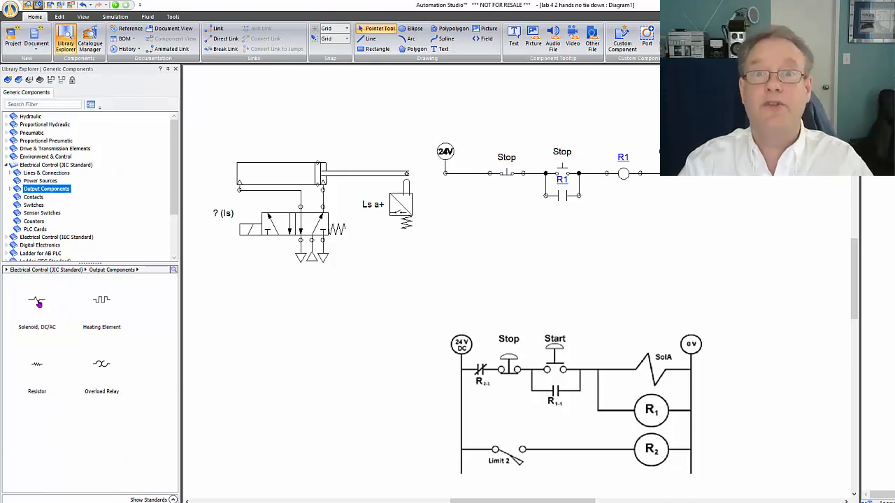
{"action": "mouse_move", "coordinate": [39, 303]}
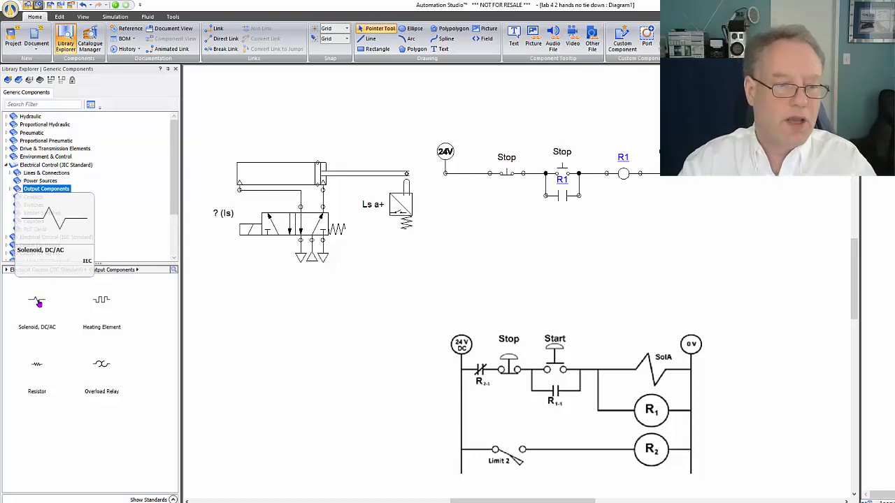
{"action": "left_click_drag", "start_coordinate": [40, 303], "coordinate": [625, 208]}
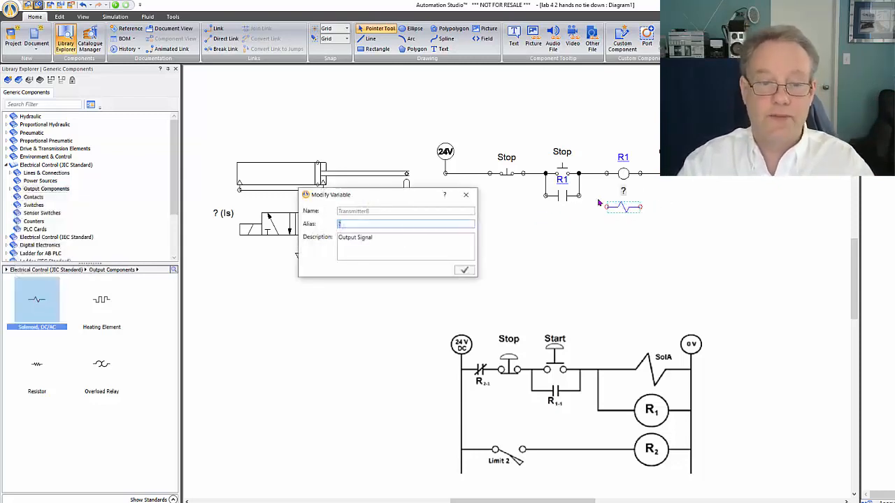
{"action": "type", "text": "S"}
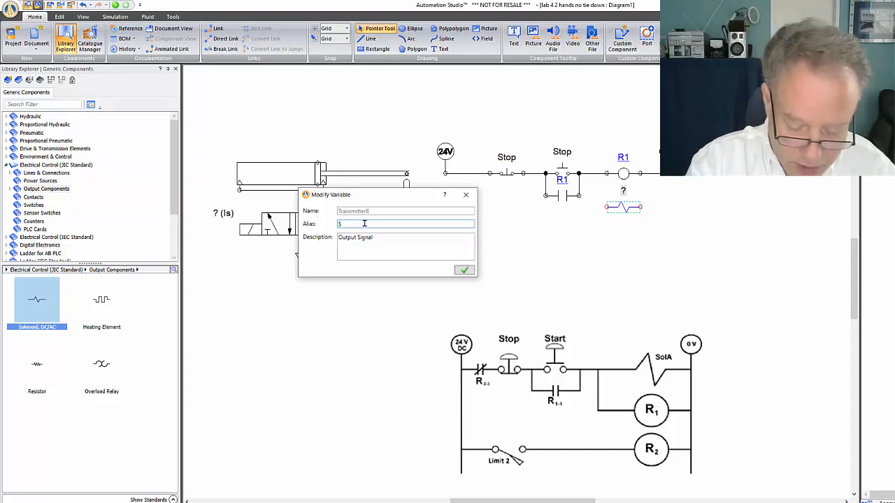
{"action": "type", "text": "ol A"}
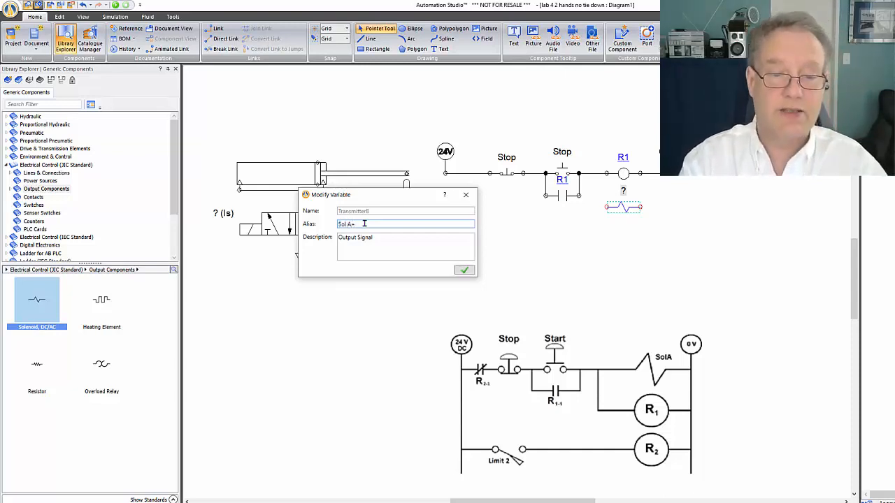
{"action": "type", "text": "+"}
{"action": "key", "text": "Return"}
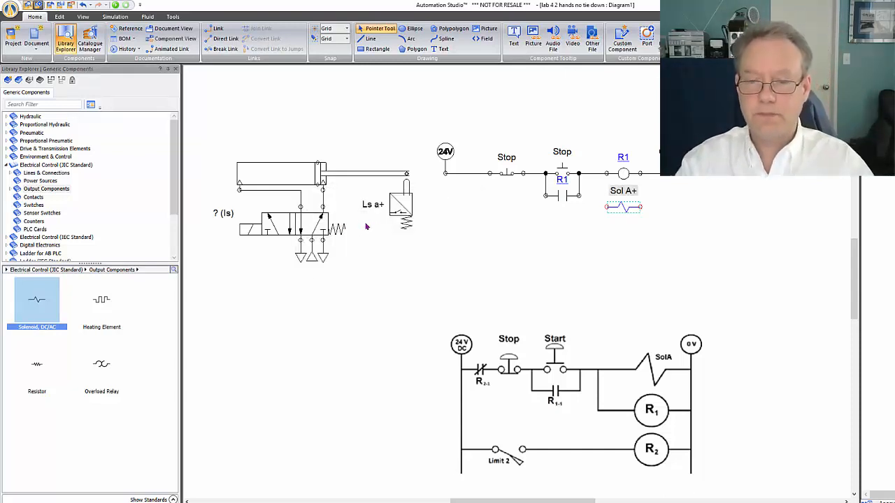
Wire solenoid Sol A+ in parallel with coil R1 by connecting both of its ends to the coil's terminals
{"action": "left_click", "coordinate": [648, 245]}
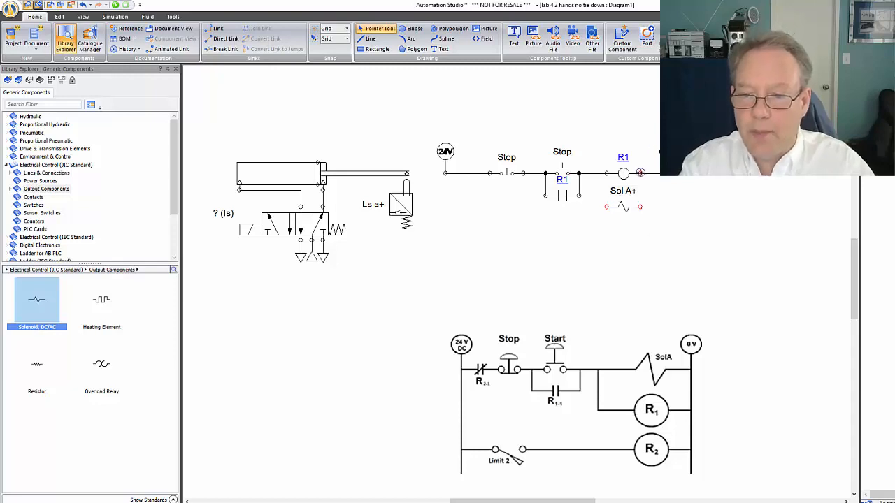
{"action": "left_click_drag", "start_coordinate": [641, 172], "coordinate": [642, 204]}
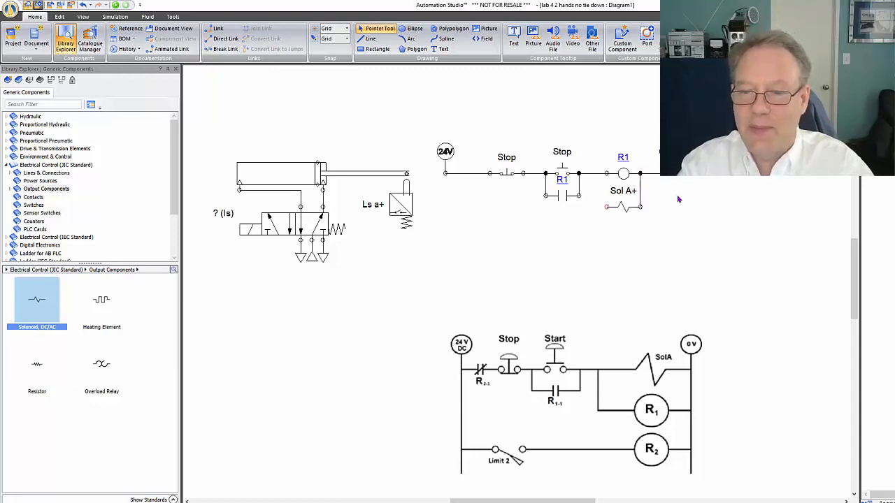
{"action": "left_click_drag", "start_coordinate": [606, 174], "coordinate": [606, 206]}
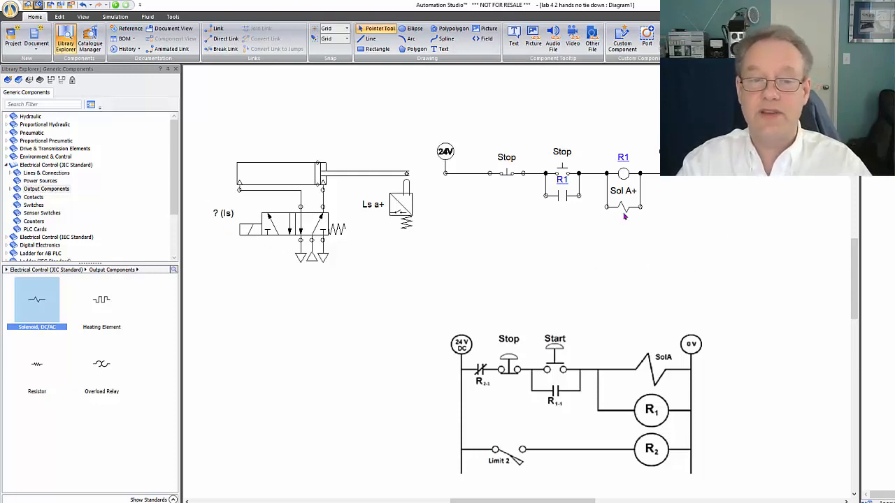
Associate the 5/2-way valve's Receiver variable with the solenoid's Sol A+ output signal
{"action": "double_click", "coordinate": [281, 224]}
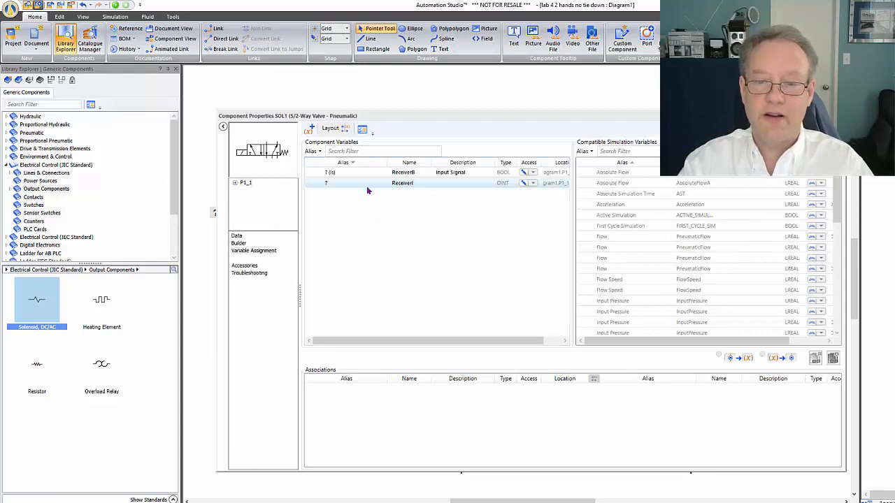
{"action": "scroll", "coordinate": [841, 218], "scroll_direction": "down", "scroll_amount": 2}
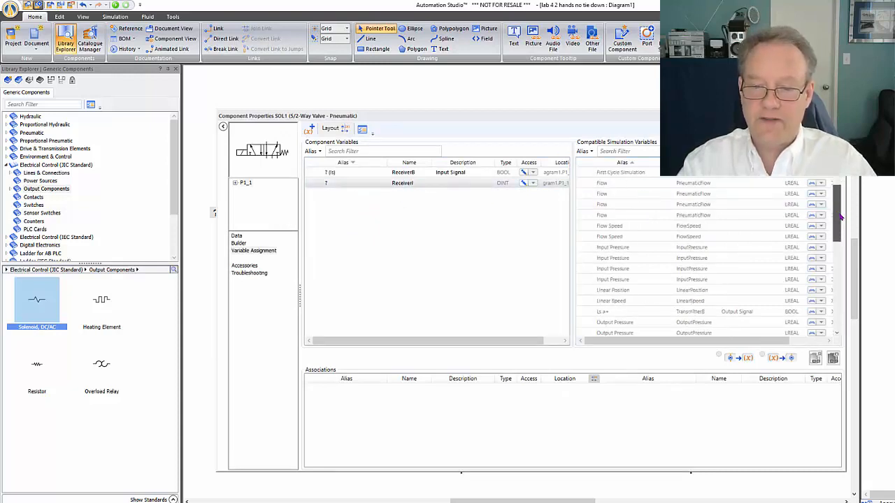
{"action": "left_click_drag", "start_coordinate": [841, 218], "coordinate": [844, 280]}
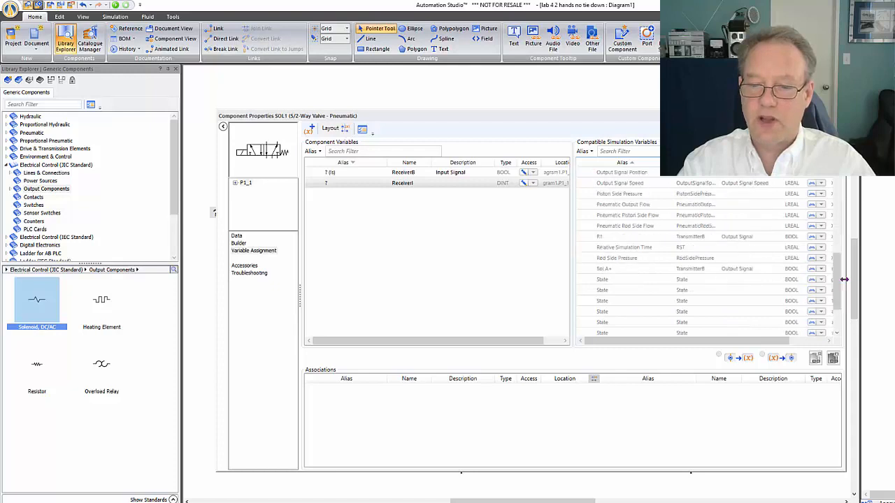
{"action": "mouse_move", "coordinate": [626, 271]}
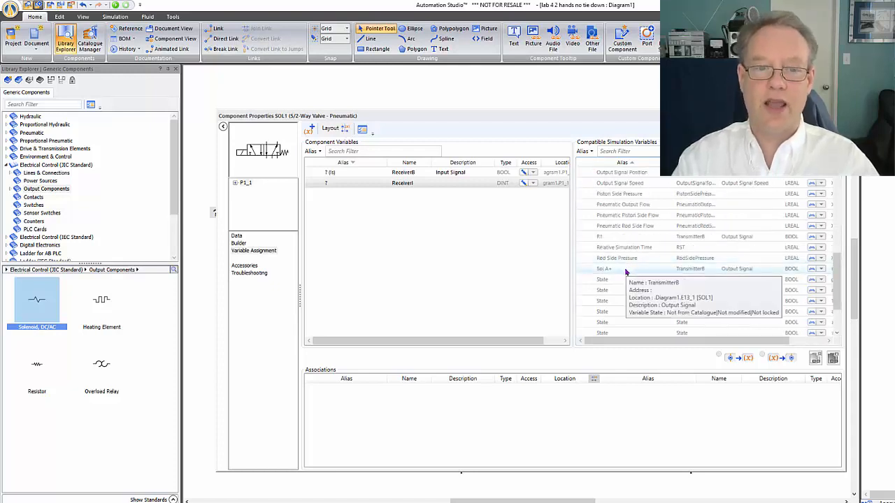
{"action": "double_click", "coordinate": [664, 272]}
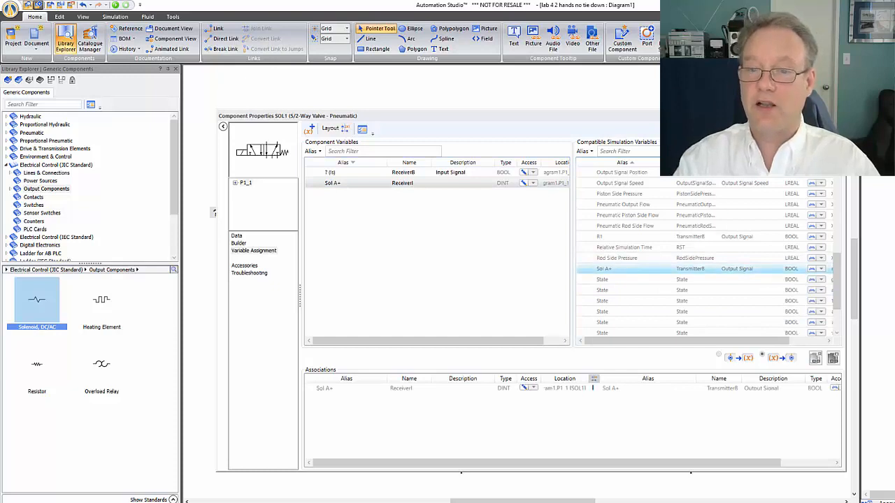
{"action": "left_click", "coordinate": [838, 116]}
{"action": "left_click", "coordinate": [646, 260]}
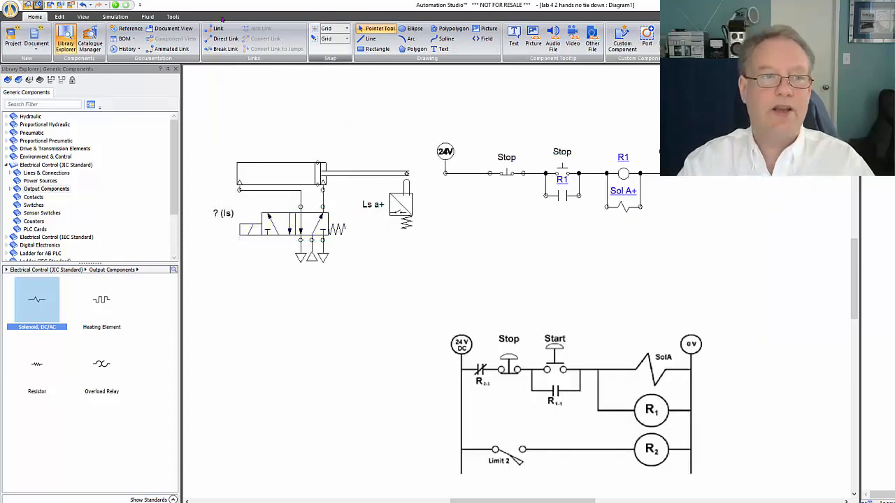
Simulate the circuit, actuate the normally open start push-button, press the normally closed stop push-button, and end the simulation
{"action": "left_click", "coordinate": [116, 6]}
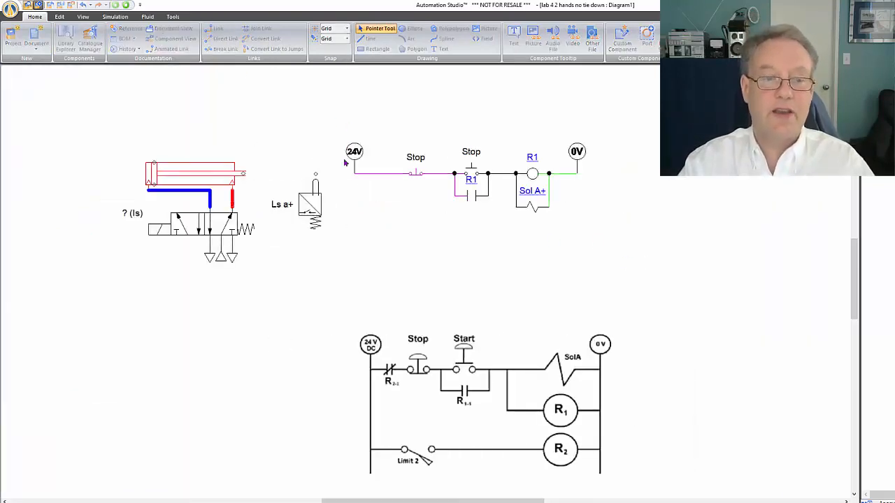
{"action": "left_click", "coordinate": [471, 171]}
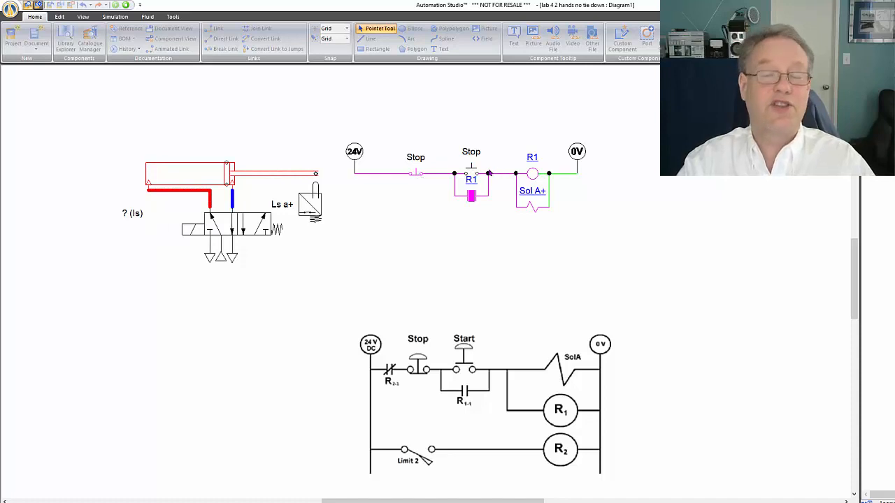
{"action": "left_click", "coordinate": [416, 176]}
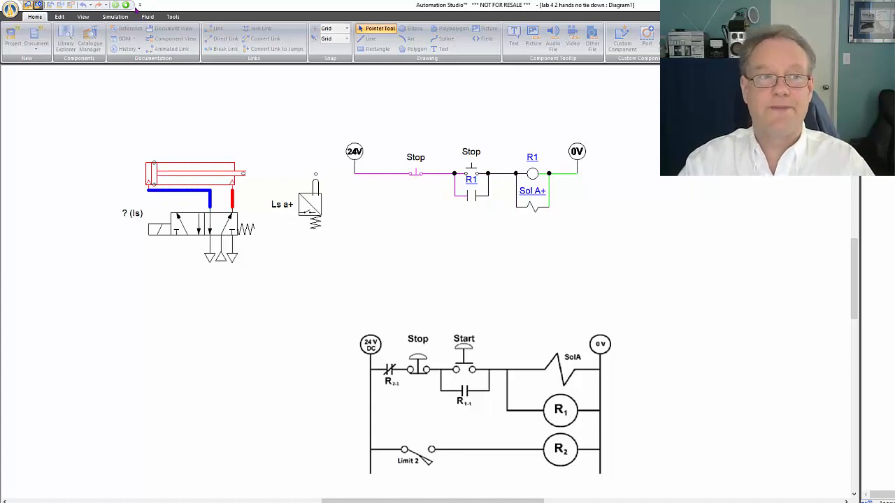
{"action": "left_click", "coordinate": [128, 6]}
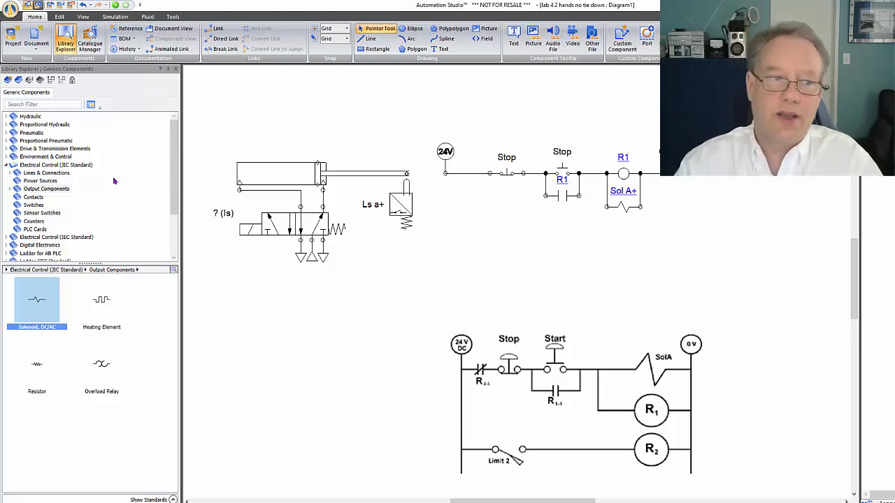
Place a JIC normally open limit switch below the normally closed Stop push-button to start a second rung
{"action": "left_click", "coordinate": [56, 174]}
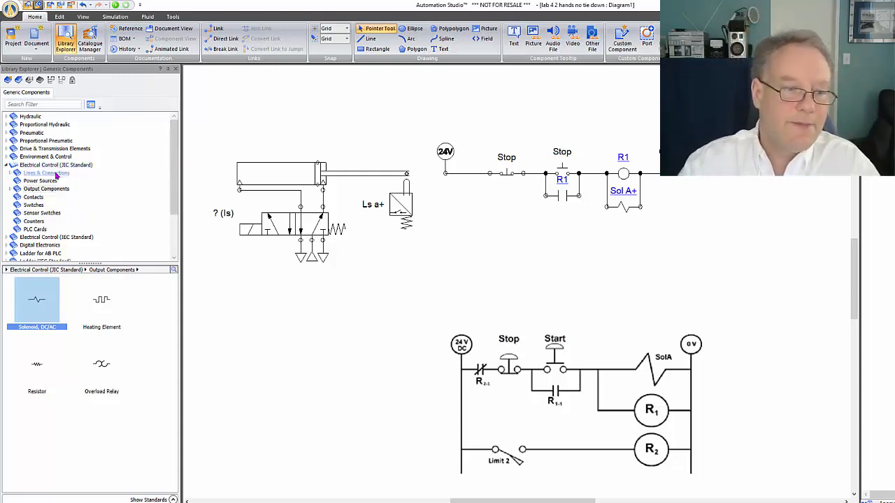
{"action": "left_click", "coordinate": [53, 181]}
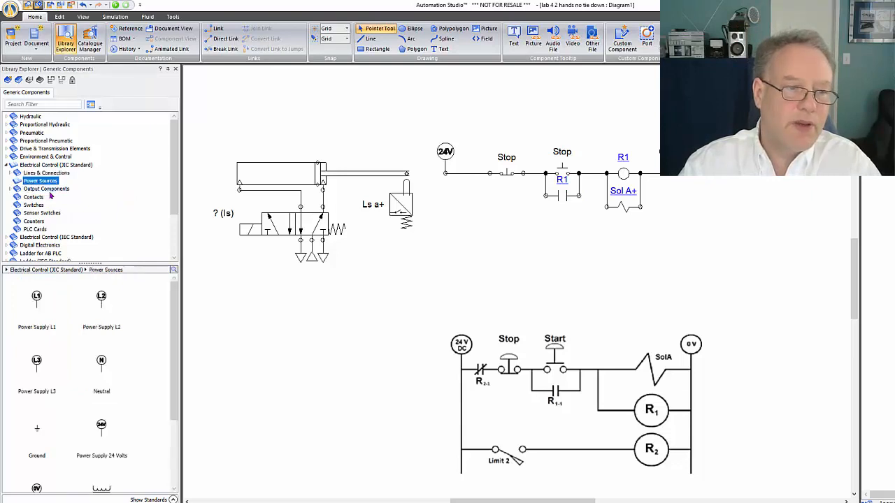
{"action": "left_click", "coordinate": [50, 188]}
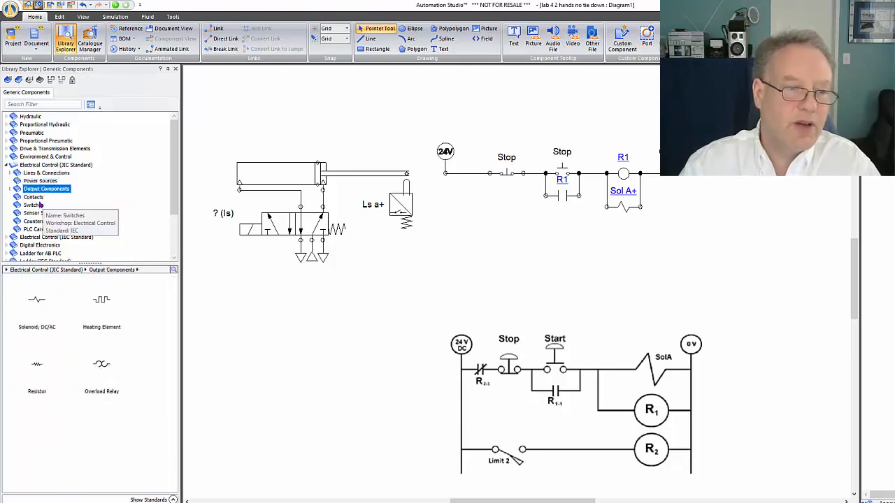
{"action": "left_click", "coordinate": [33, 206]}
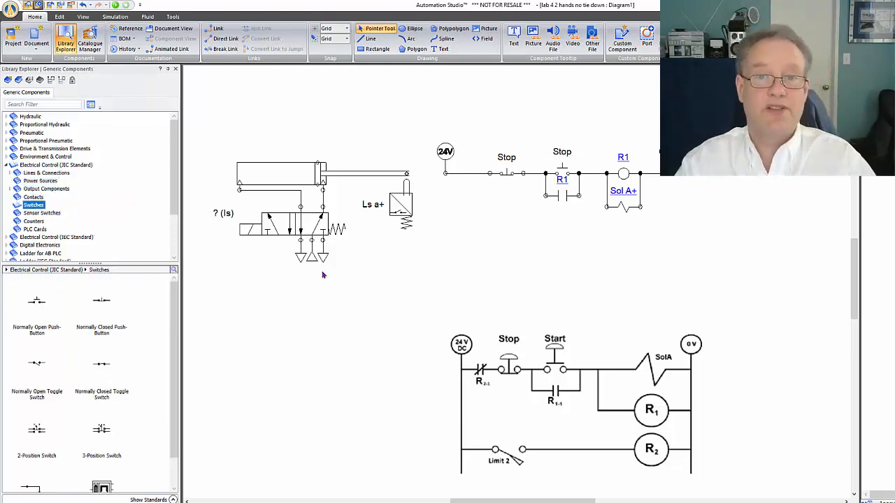
{"action": "scroll", "coordinate": [143, 314], "scroll_direction": "down", "scroll_amount": 2}
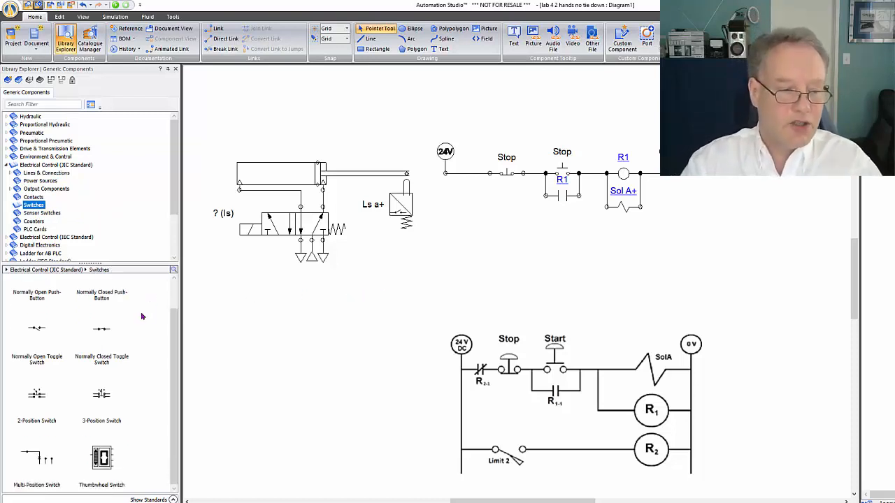
{"action": "scroll", "coordinate": [142, 316], "scroll_direction": "up", "scroll_amount": 2}
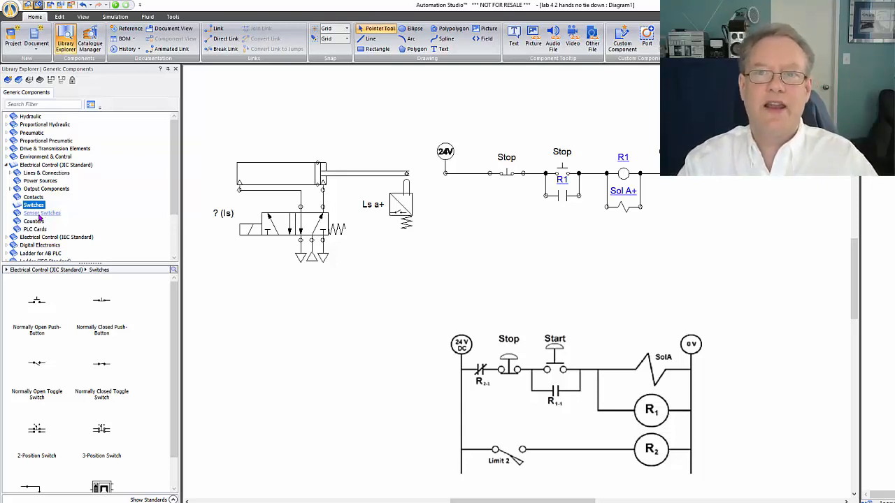
{"action": "left_click", "coordinate": [40, 213]}
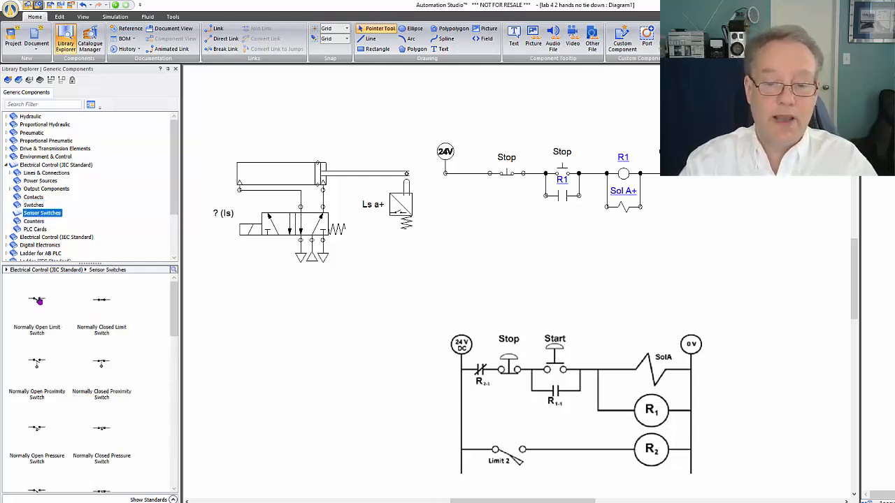
{"action": "left_click_drag", "start_coordinate": [39, 300], "coordinate": [514, 229]}
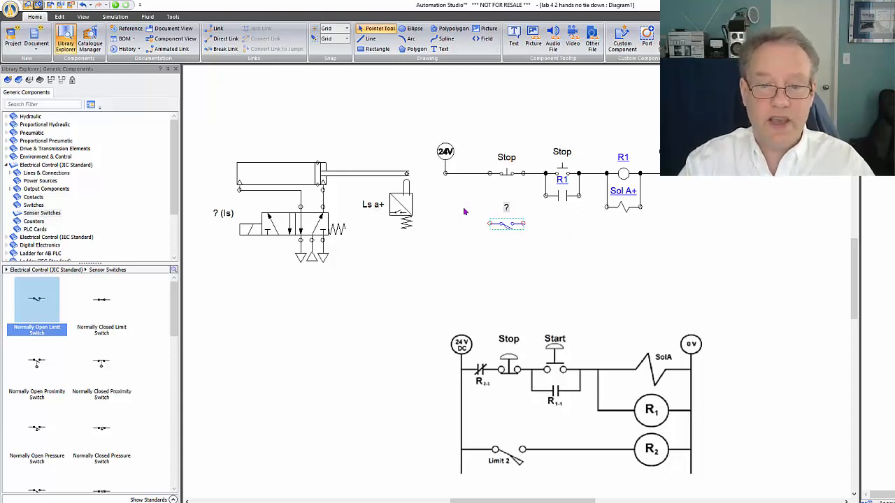
Associate the new limit switch's input signal with the Ls a+ output signal of the cylinder's mechanical sensor
{"action": "double_click", "coordinate": [503, 222]}
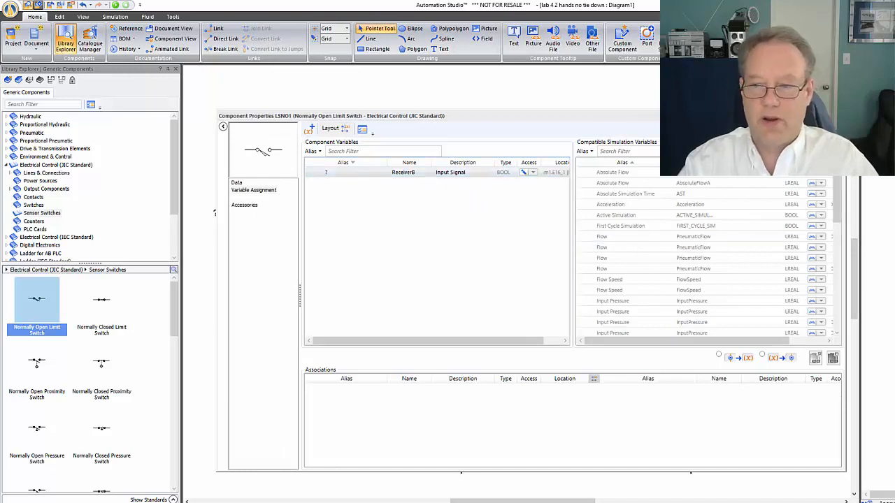
{"action": "left_click_drag", "start_coordinate": [838, 211], "coordinate": [838, 241]}
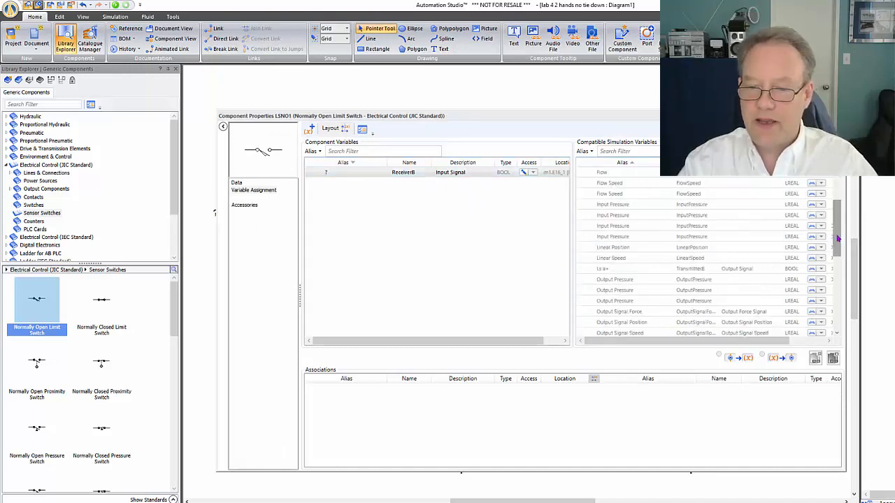
{"action": "left_click", "coordinate": [657, 269]}
{"action": "double_click", "coordinate": [657, 269]}
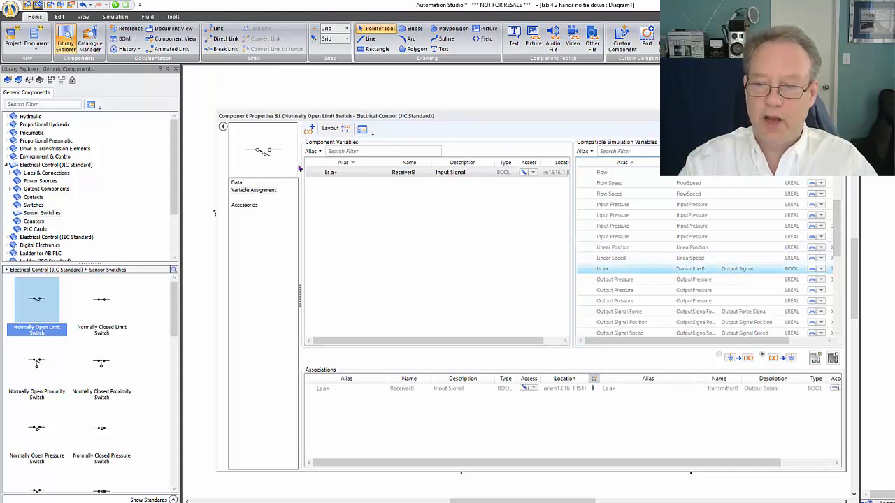
{"action": "left_click", "coordinate": [837, 116]}
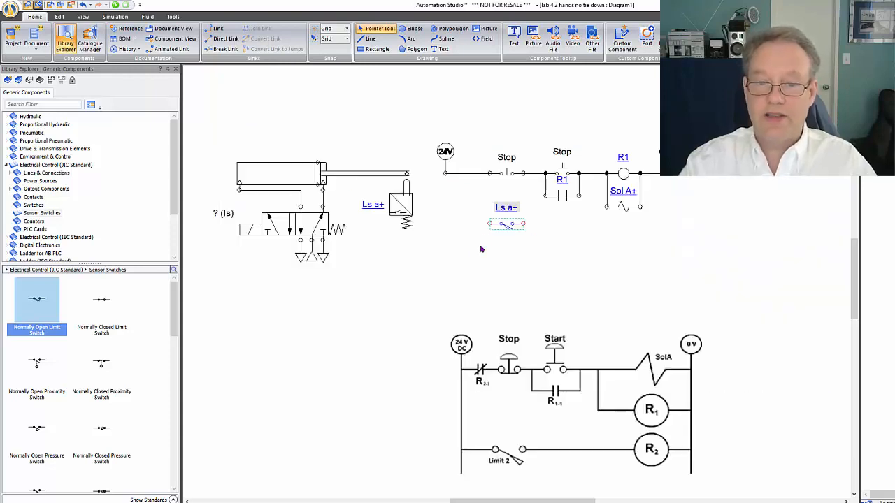
{"action": "left_click", "coordinate": [561, 232]}
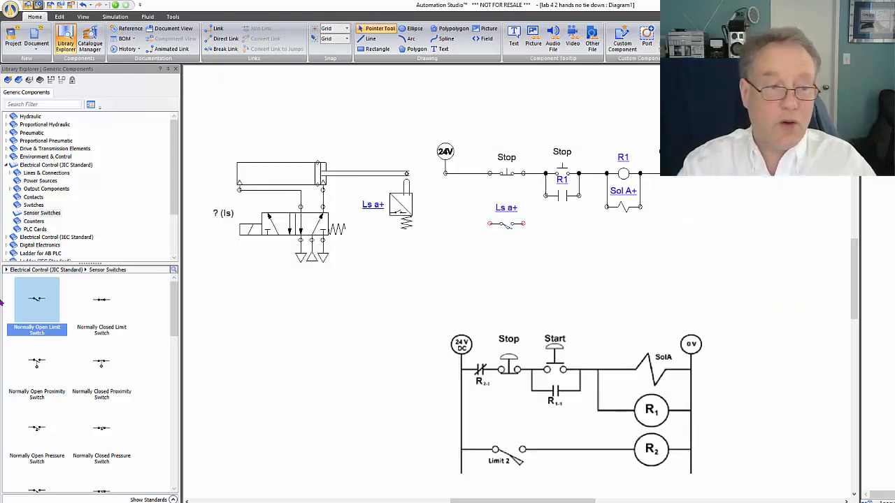
Place a JIC coil directly below solenoid Sol A+ and give it the alias R2
{"action": "left_click", "coordinate": [49, 189]}
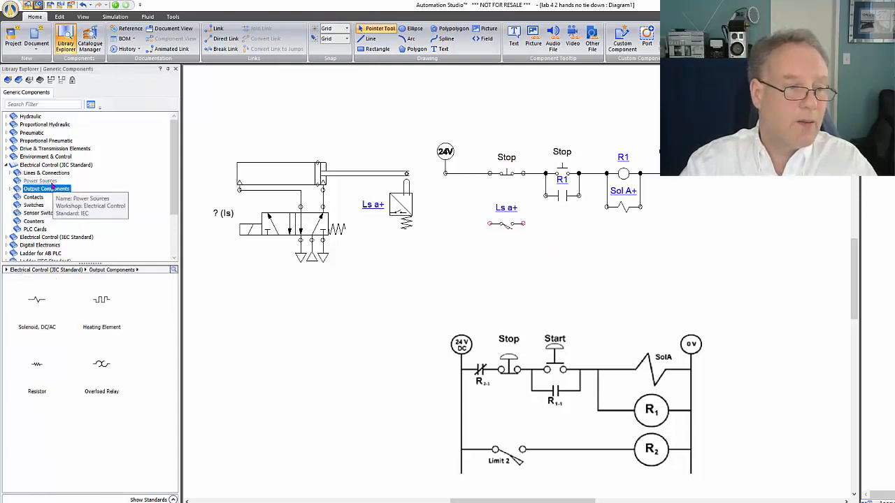
{"action": "left_click", "coordinate": [49, 181]}
{"action": "left_click", "coordinate": [48, 173]}
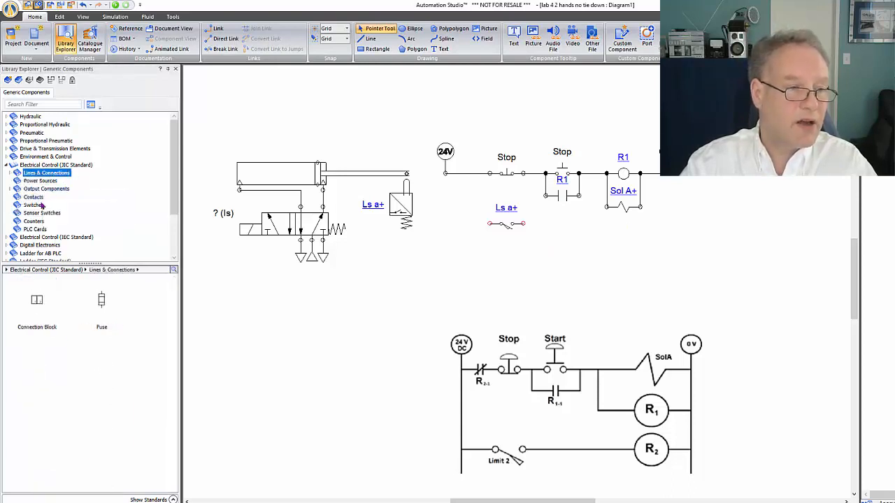
{"action": "left_click", "coordinate": [55, 165]}
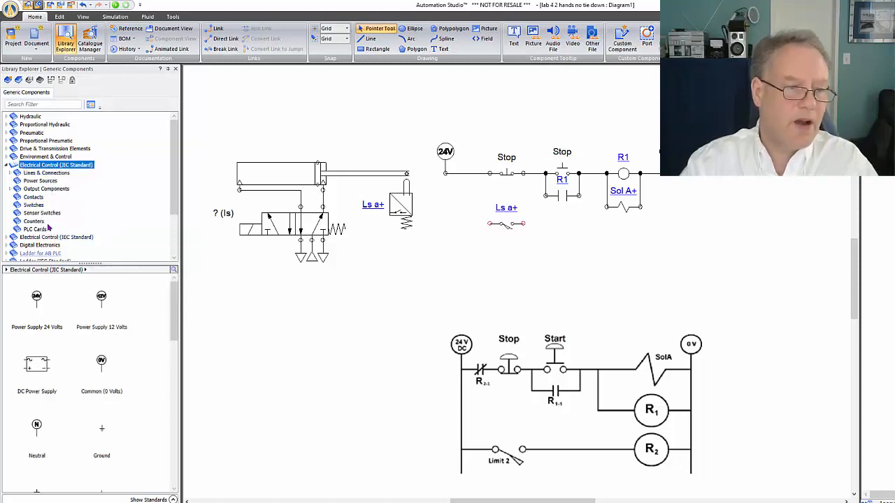
{"action": "left_click", "coordinate": [38, 213]}
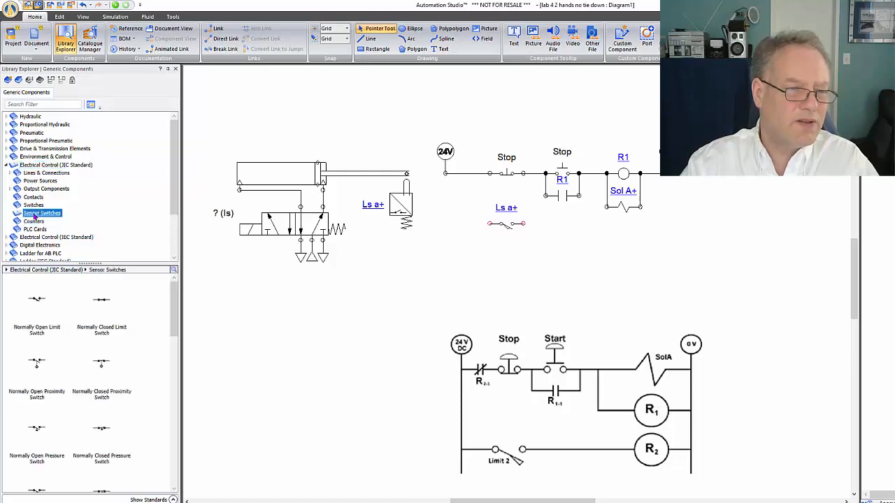
{"action": "scroll", "coordinate": [56, 299], "scroll_direction": "down", "scroll_amount": 10}
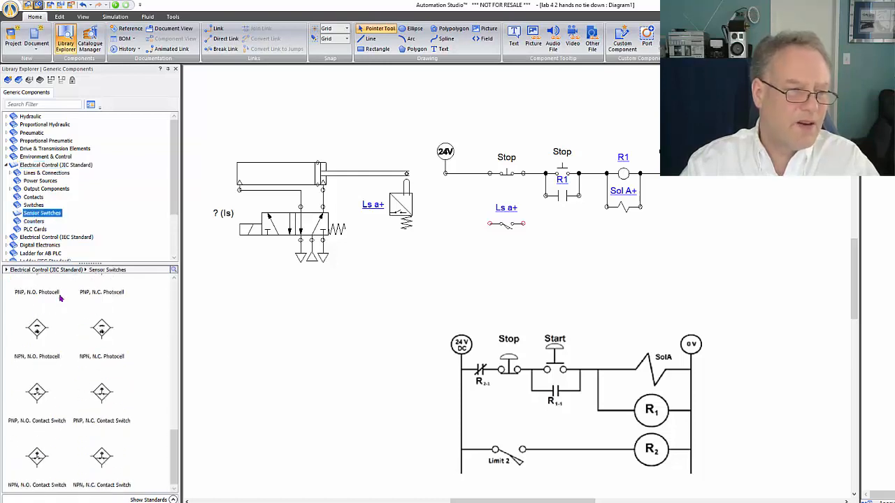
{"action": "left_click", "coordinate": [43, 167]}
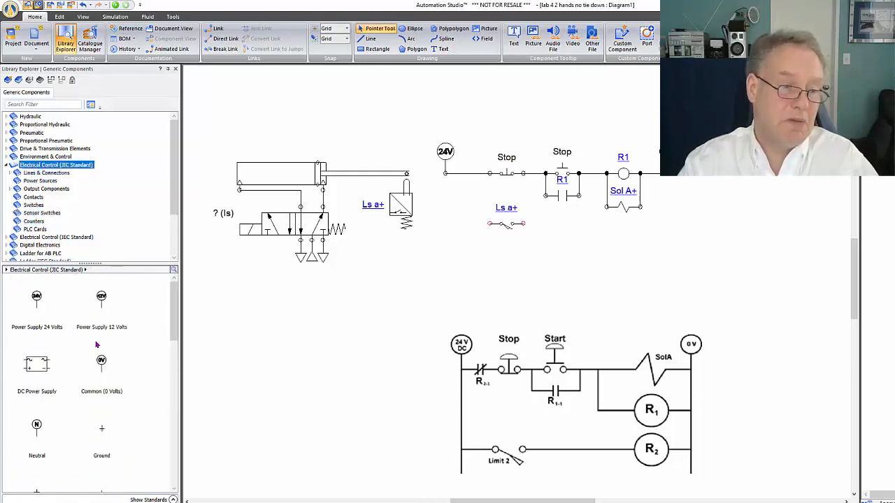
{"action": "scroll", "coordinate": [90, 400], "scroll_direction": "down", "scroll_amount": 3}
{"action": "scroll", "coordinate": [93, 400], "scroll_direction": "down", "scroll_amount": 3}
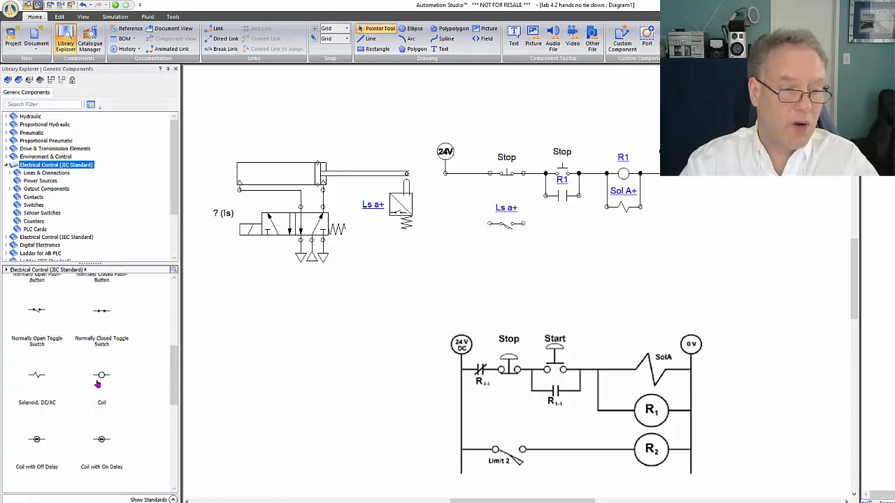
{"action": "left_click_drag", "start_coordinate": [101, 375], "coordinate": [626, 235]}
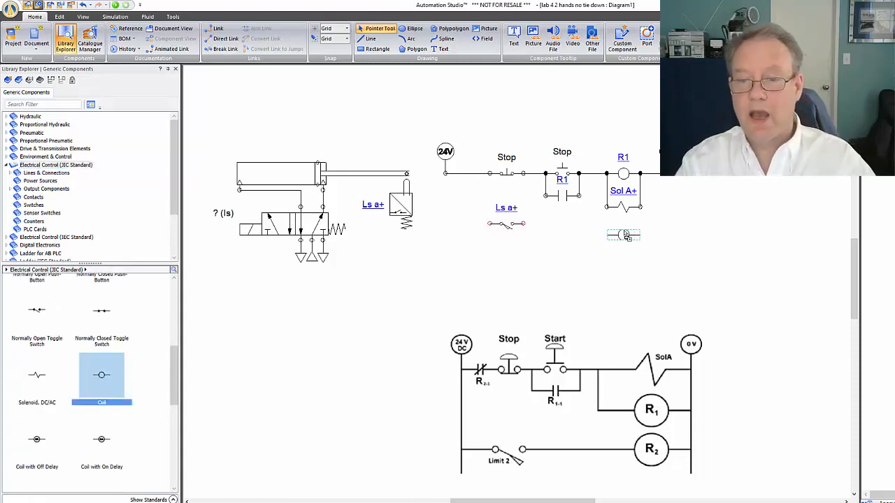
{"action": "left_click_drag", "start_coordinate": [626, 235], "coordinate": [625, 235]}
{"action": "type", "text": "R2"}
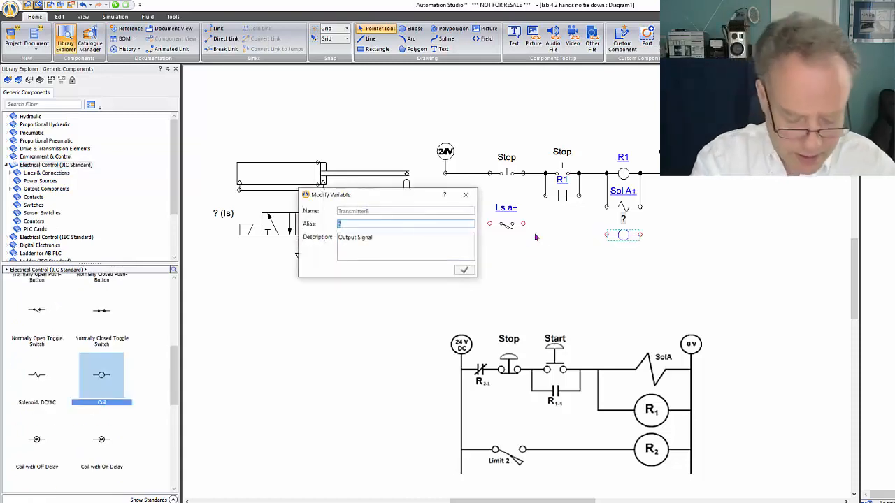
{"action": "key", "text": "Return"}
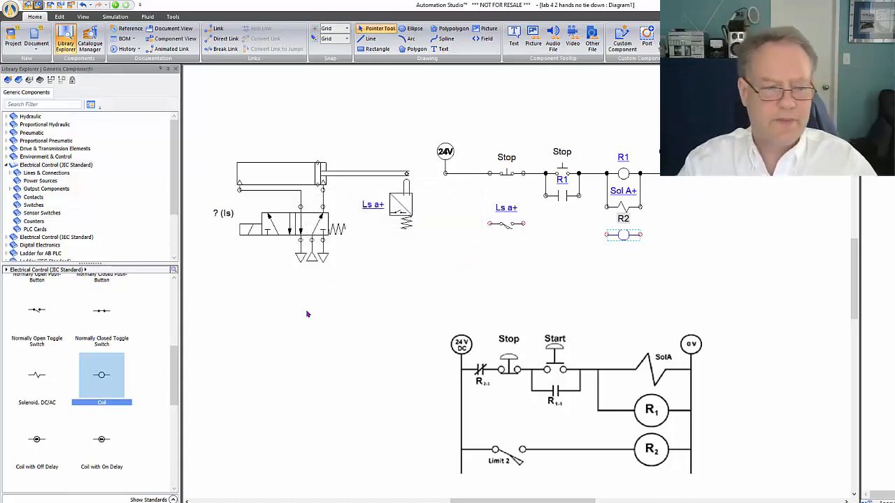
{"action": "scroll", "coordinate": [168, 375], "scroll_direction": "down", "scroll_amount": 2}
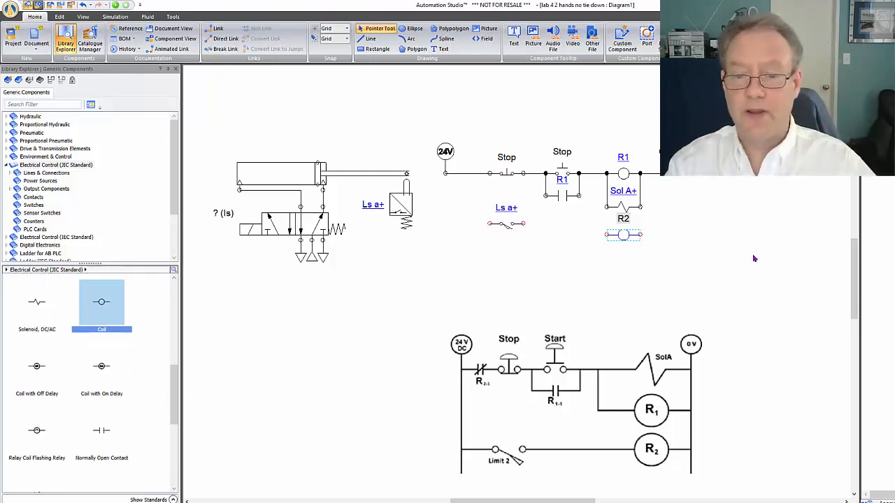
{"action": "left_click", "coordinate": [681, 217]}
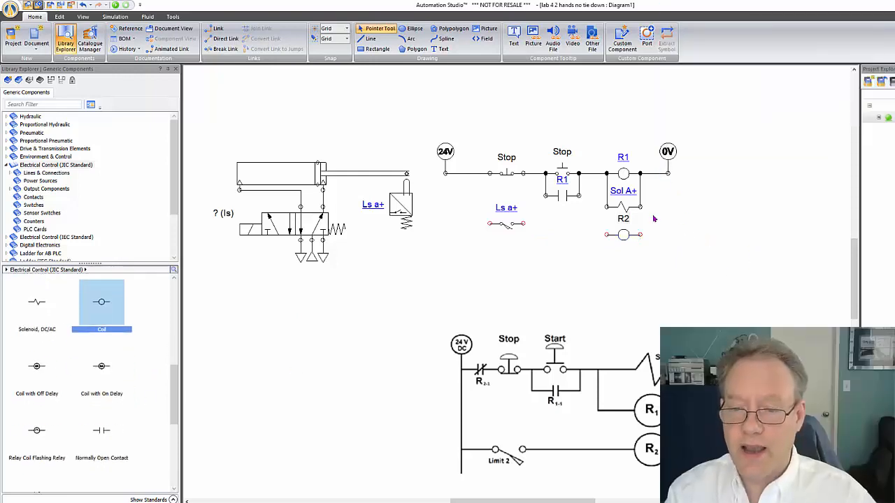
Align limit switch Ls a+ with coil R2 and wire the second rung between the 24V supply and the 0V common
{"action": "left_click_drag", "start_coordinate": [652, 238], "coordinate": [668, 173]}
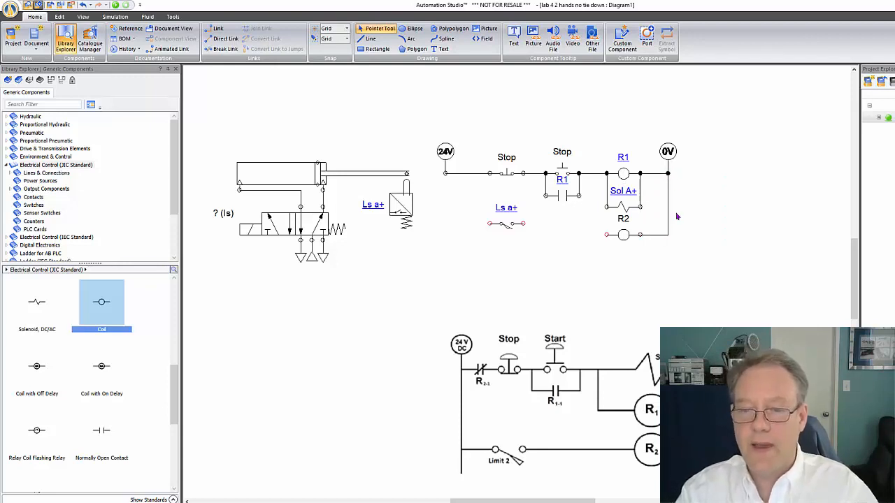
{"action": "left_click", "coordinate": [516, 239]}
{"action": "left_click_drag", "start_coordinate": [515, 240], "coordinate": [516, 241]}
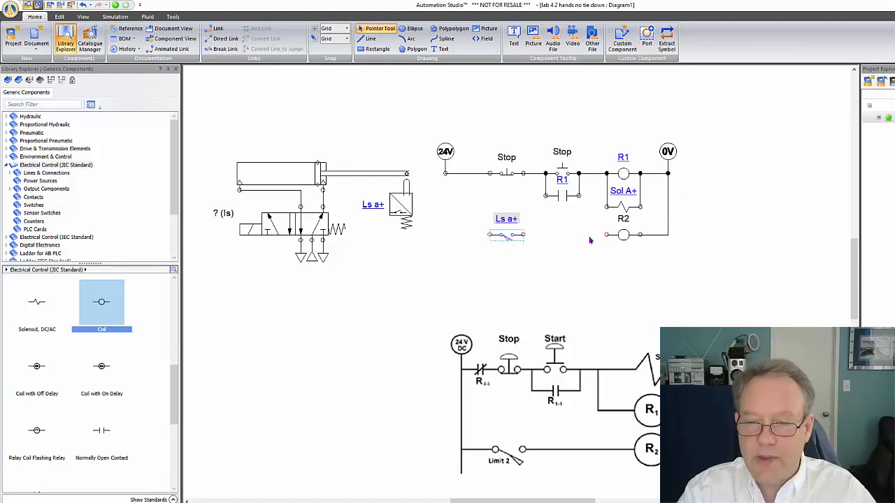
{"action": "mouse_move", "coordinate": [607, 235]}
{"action": "left_mouse_down"}
{"action": "mouse_move", "coordinate": [440, 237]}
{"action": "mouse_move", "coordinate": [445, 174]}
{"action": "left_mouse_up"}
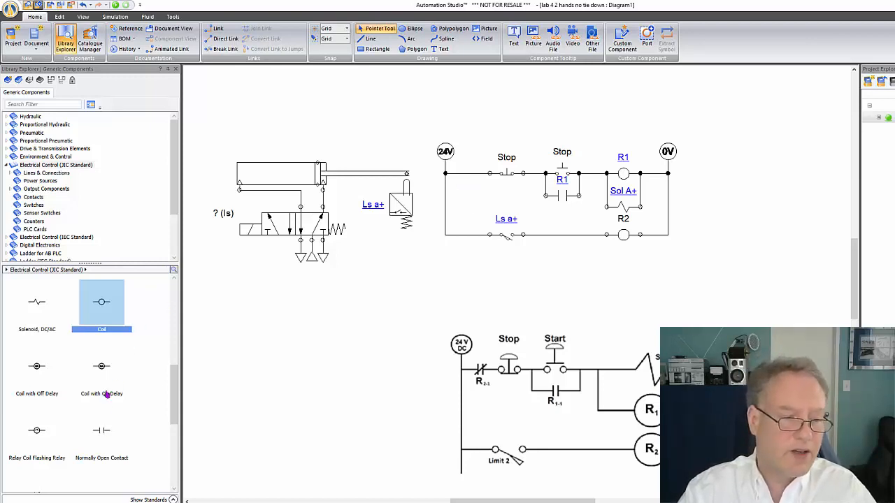
Place a JIC normally closed contact in the first rung between the 24V supply and the normally closed Stop push-button
{"action": "scroll", "coordinate": [106, 395], "scroll_direction": "up", "scroll_amount": 2}
{"action": "scroll", "coordinate": [106, 395], "scroll_direction": "up", "scroll_amount": 3}
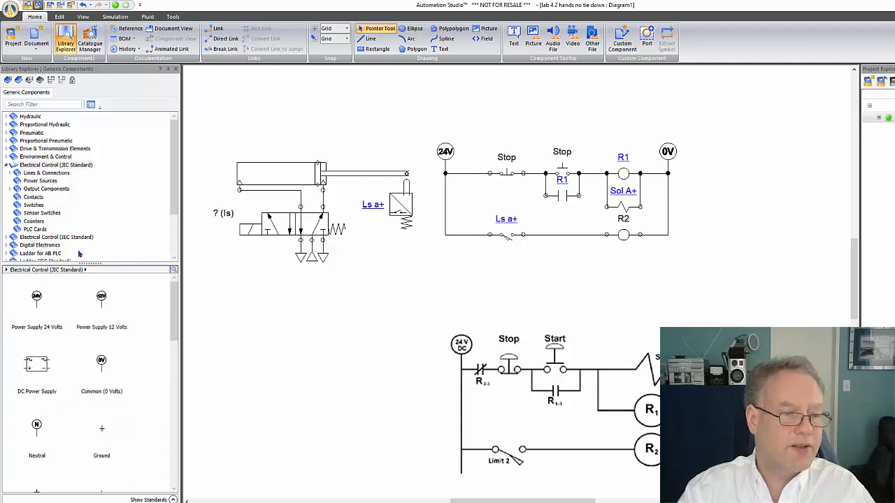
{"action": "left_click", "coordinate": [35, 199]}
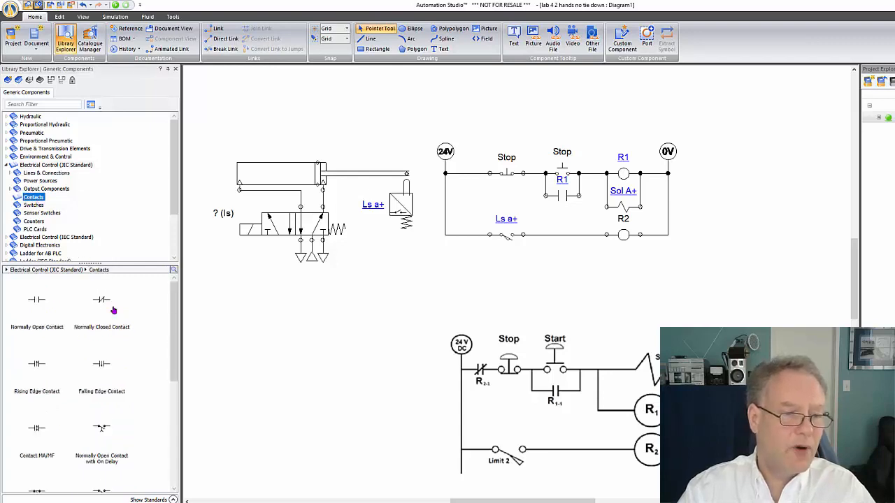
{"action": "left_click_drag", "start_coordinate": [105, 306], "coordinate": [471, 176]}
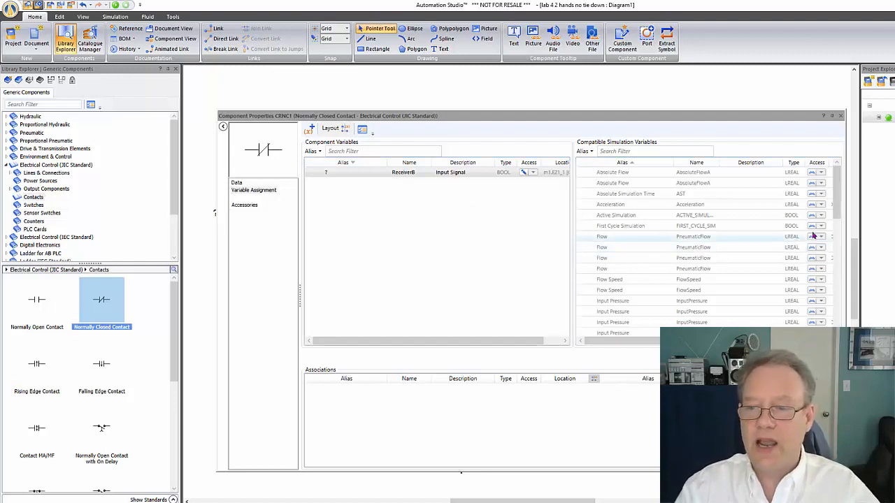
Associate the normally closed contact's input signal with the R2 output signal and check its connections in the first rung
{"action": "left_click_drag", "start_coordinate": [837, 198], "coordinate": [841, 274]}
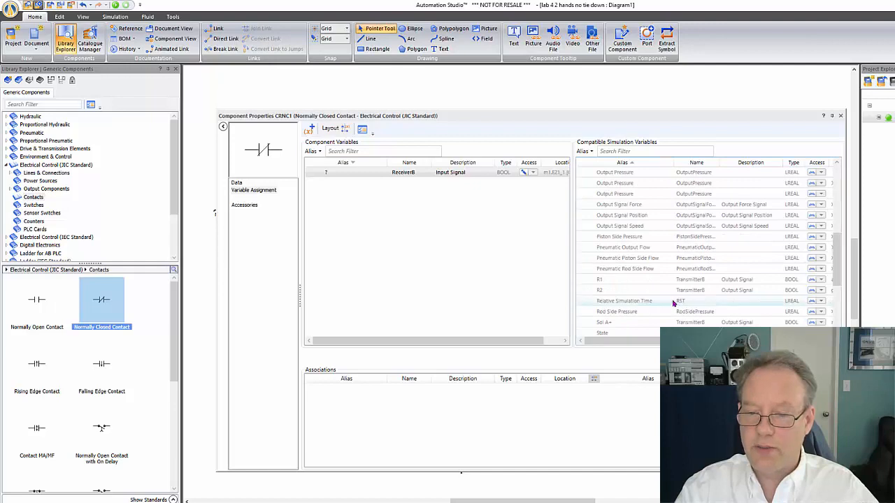
{"action": "double_click", "coordinate": [617, 290]}
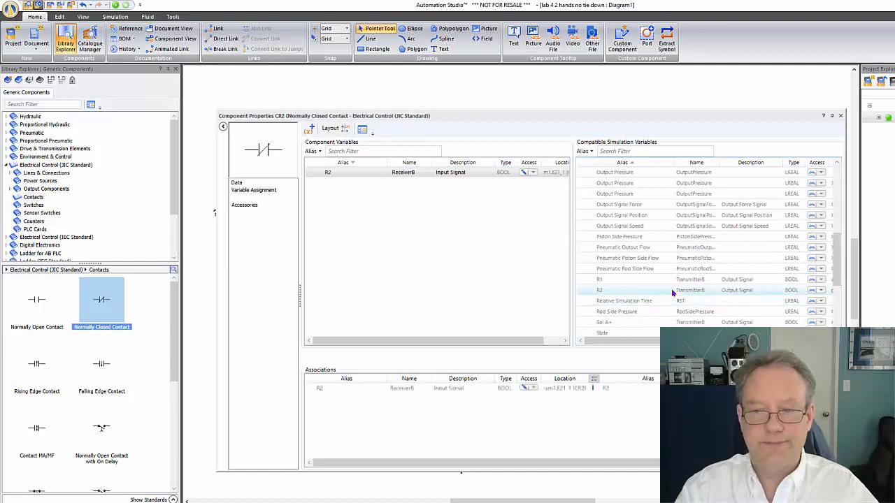
{"action": "left_click", "coordinate": [840, 115]}
{"action": "scroll", "coordinate": [461, 187], "scroll_direction": "up", "scroll_amount": 3}
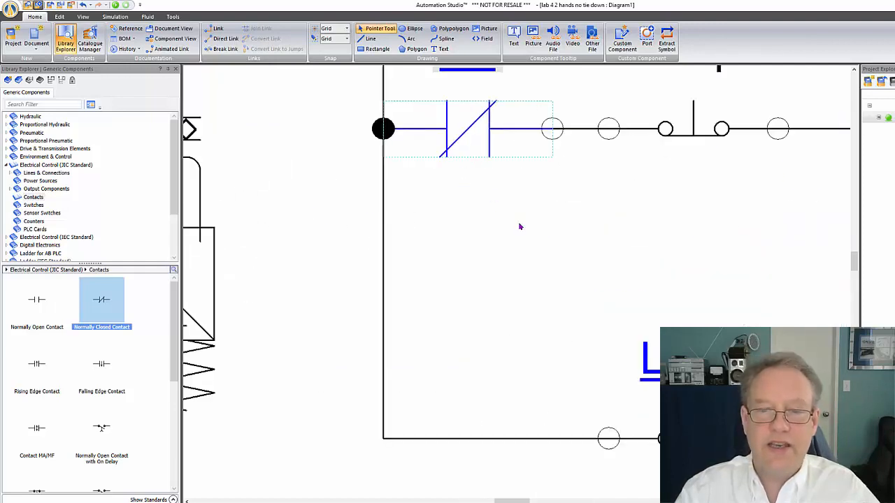
{"action": "left_click", "coordinate": [555, 183]}
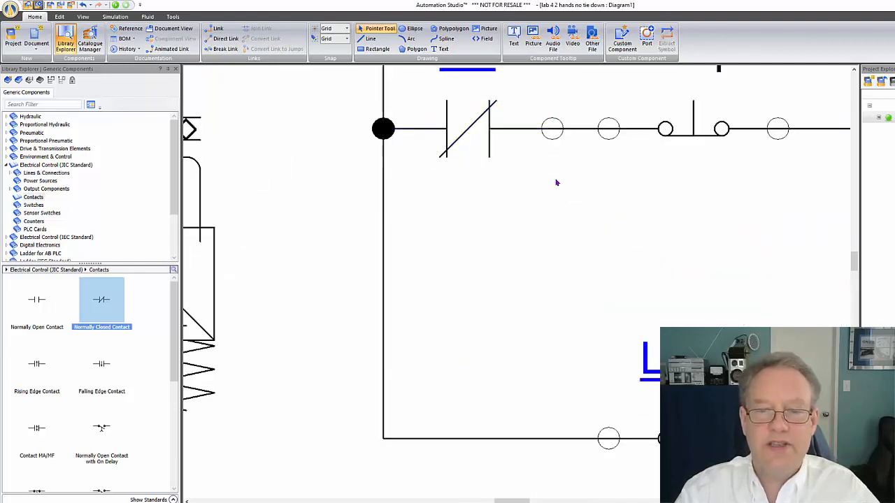
{"action": "left_click", "coordinate": [488, 141]}
{"action": "scroll", "coordinate": [641, 200], "scroll_direction": "down", "scroll_amount": 3}
{"action": "scroll", "coordinate": [642, 199], "scroll_direction": "up", "scroll_amount": 3}
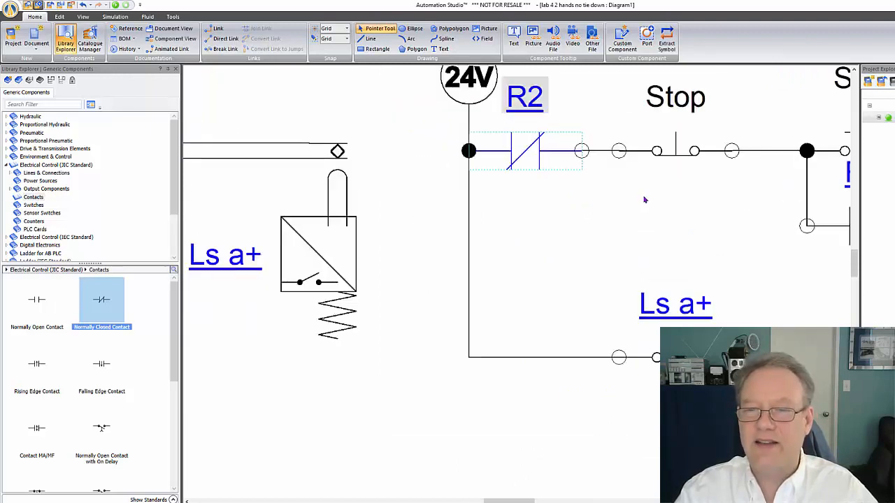
{"action": "scroll", "coordinate": [644, 200], "scroll_direction": "down", "scroll_amount": 5}
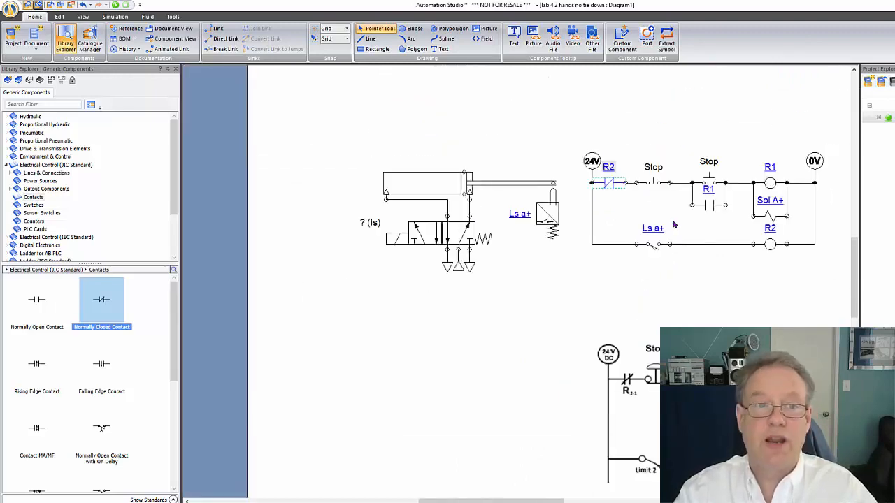
Simulate the circuit, actuate the normally open start push-button, and end the simulation
{"action": "left_click", "coordinate": [115, 5]}
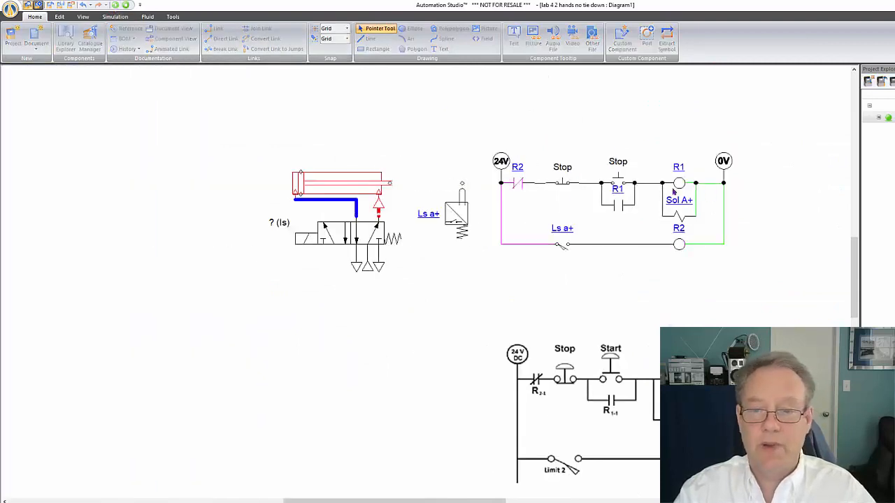
{"action": "left_click", "coordinate": [618, 179]}
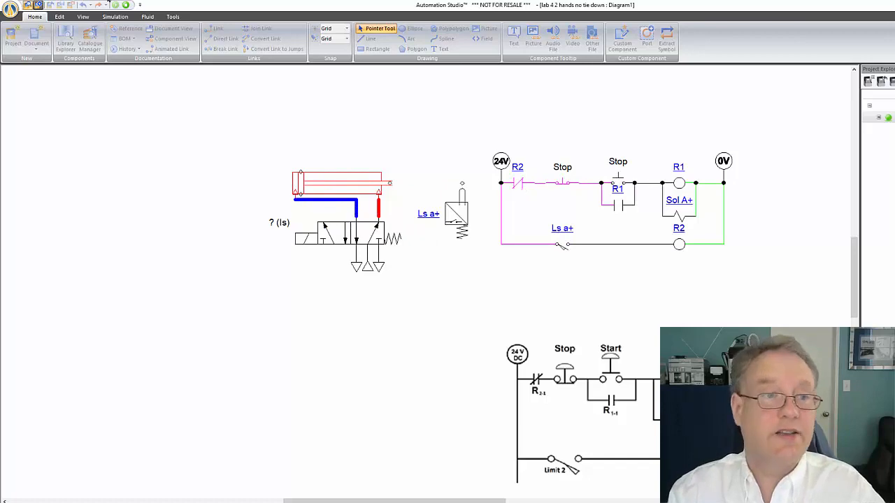
{"action": "left_click", "coordinate": [126, 5]}
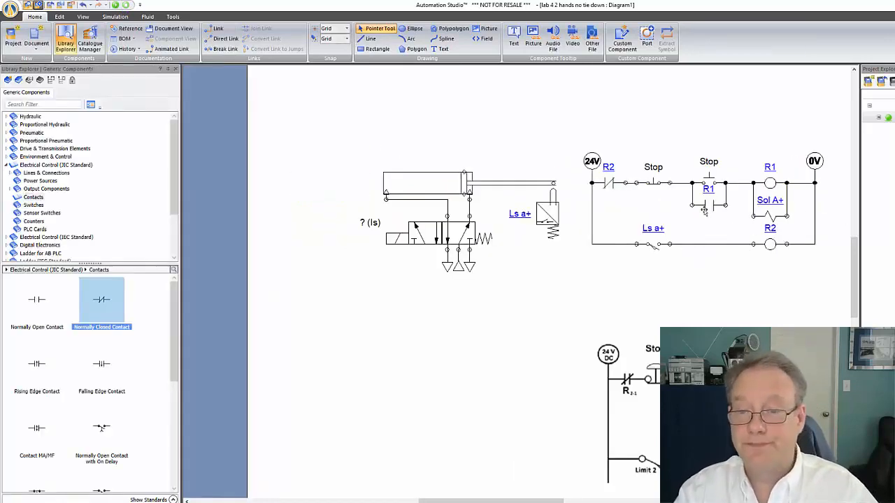
Examine the pneumatic and ladder circuits against the reference diagram, including the connections around the R2 contact
{"action": "scroll", "coordinate": [704, 211], "scroll_direction": "up", "scroll_amount": 2}
{"action": "scroll", "coordinate": [589, 431], "scroll_direction": "down", "scroll_amount": 2}
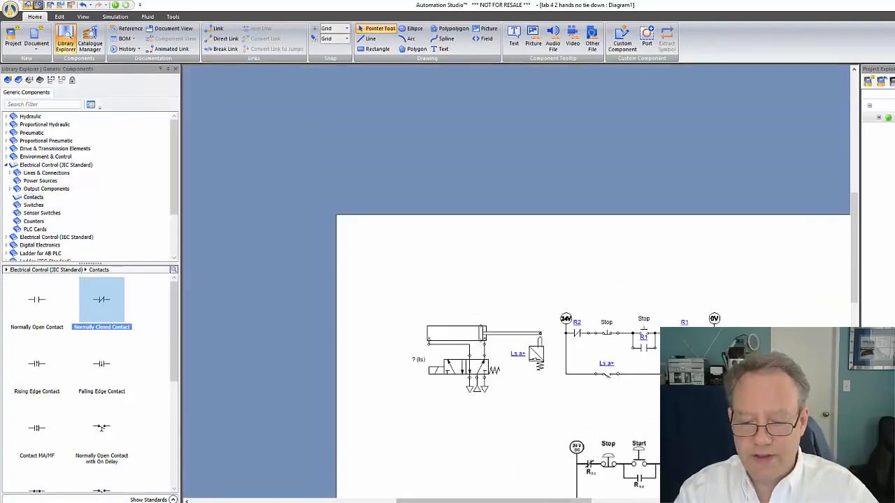
{"action": "left_click_drag", "start_coordinate": [498, 500], "coordinate": [550, 500]}
{"action": "scroll", "coordinate": [553, 409], "scroll_direction": "down", "scroll_amount": 2}
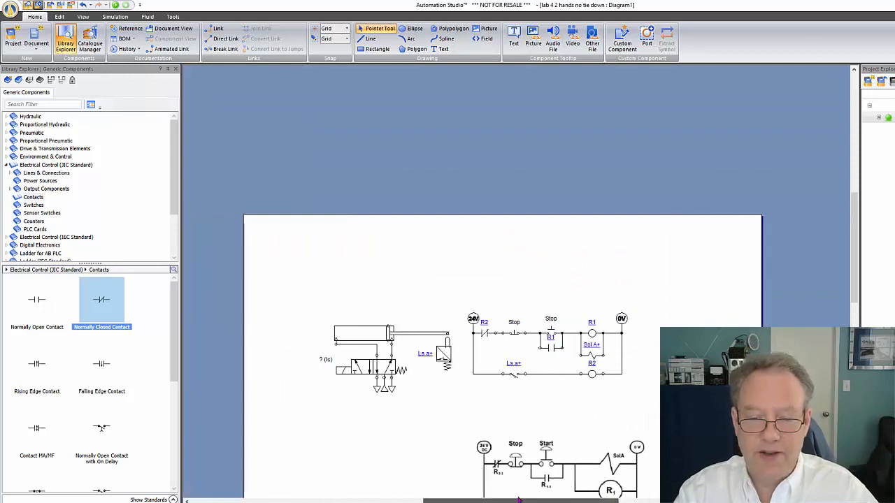
{"action": "scroll", "coordinate": [553, 403], "scroll_direction": "up", "scroll_amount": 1}
{"action": "scroll", "coordinate": [553, 404], "scroll_direction": "up", "scroll_amount": 2}
{"action": "scroll", "coordinate": [530, 309], "scroll_direction": "up", "scroll_amount": 2}
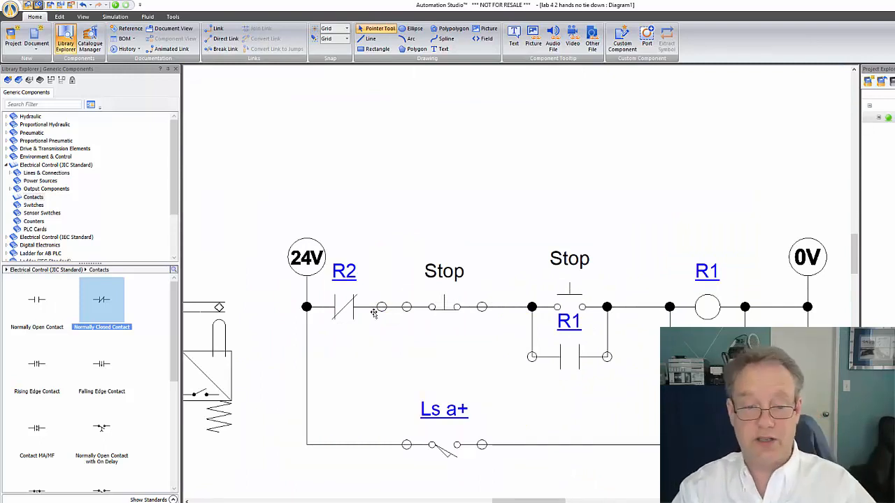
{"action": "scroll", "coordinate": [411, 272], "scroll_direction": "down", "scroll_amount": 3}
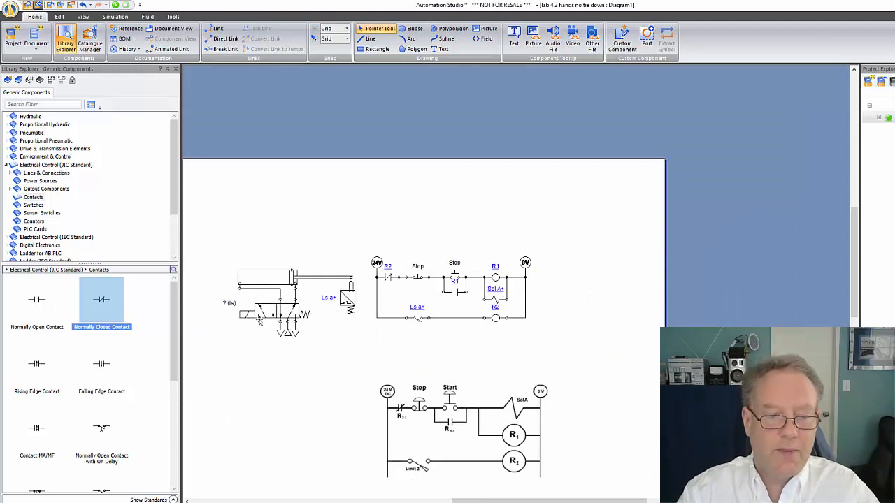
Associate the unassigned input signal of the 5/2 valve's solenoid with the Sol A+ output signal
{"action": "double_click", "coordinate": [242, 312]}
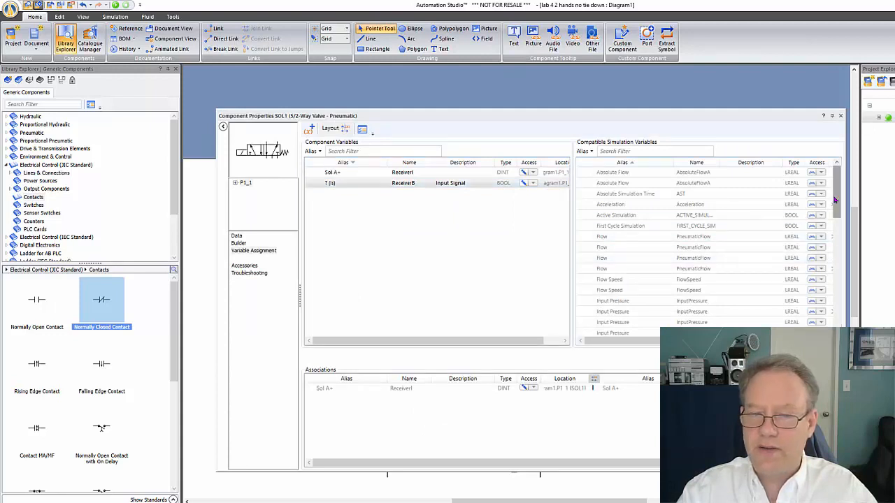
{"action": "left_click_drag", "start_coordinate": [836, 200], "coordinate": [836, 286]}
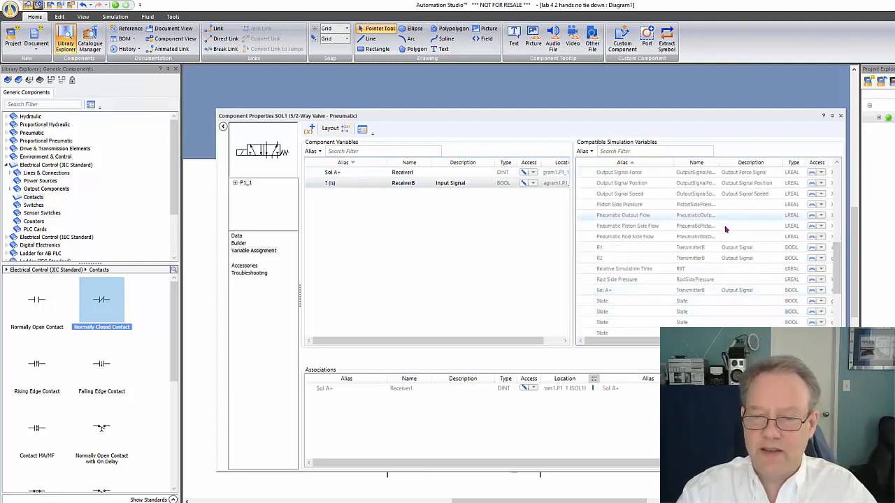
{"action": "left_click_drag", "start_coordinate": [638, 294], "coordinate": [356, 185]}
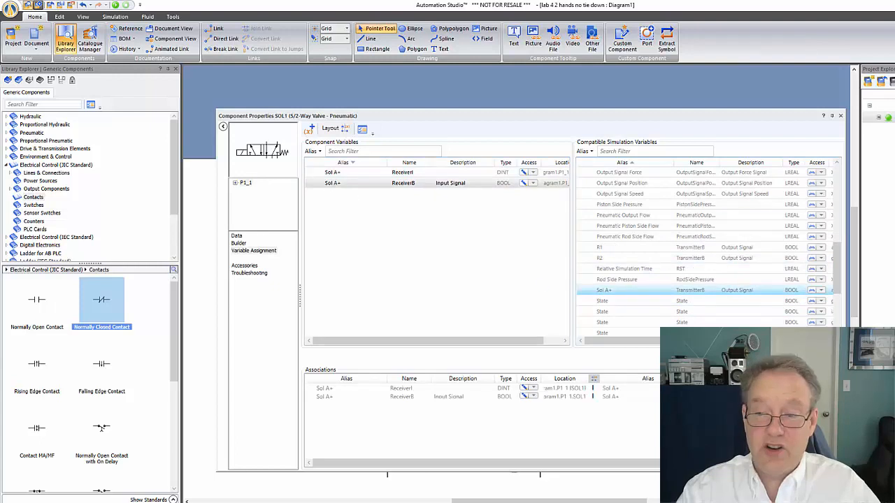
{"action": "left_click", "coordinate": [840, 116]}
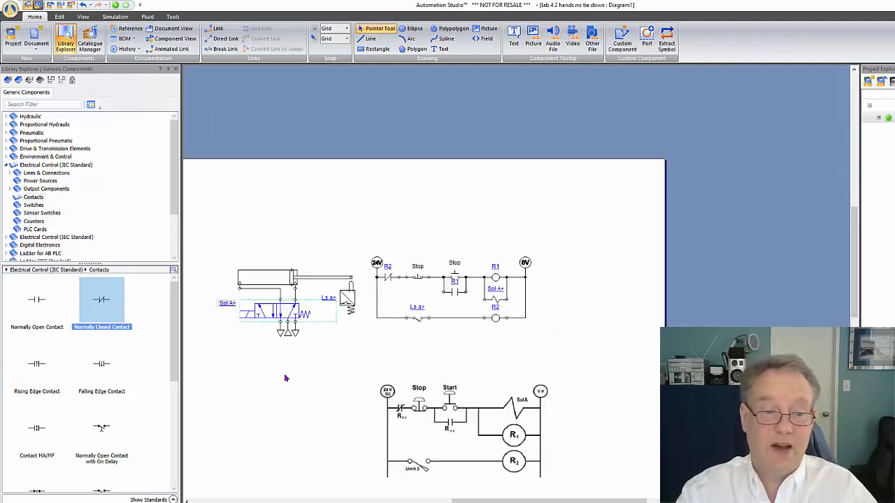
{"action": "left_click", "coordinate": [278, 353]}
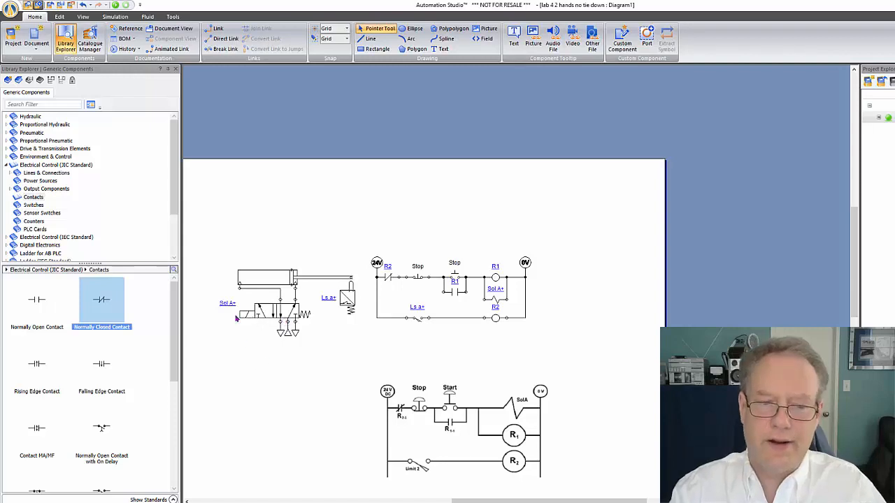
Run the simulation again, actuate the start push-button to check the cylinder cycle and both rungs, and end the simulation
{"action": "scroll", "coordinate": [236, 318], "scroll_direction": "up", "scroll_amount": 4}
{"action": "scroll", "coordinate": [254, 309], "scroll_direction": "down", "scroll_amount": 2}
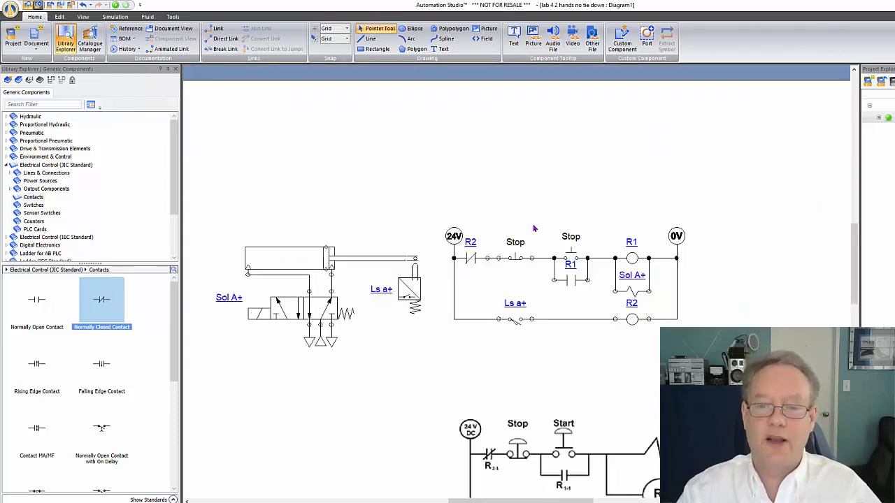
{"action": "left_click", "coordinate": [116, 5]}
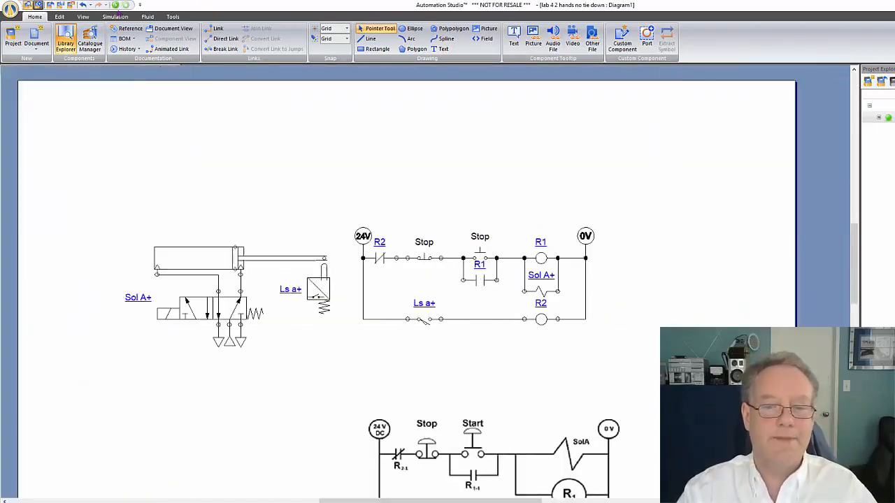
{"action": "left_click", "coordinate": [481, 258]}
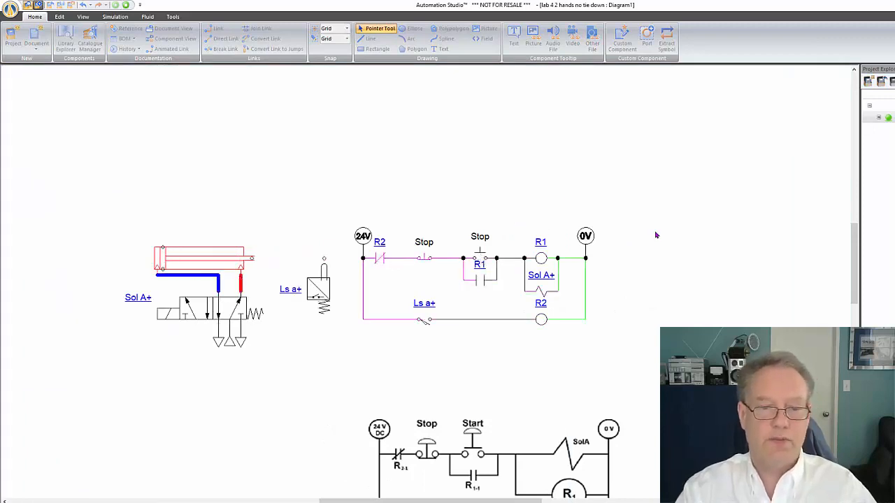
{"action": "scroll", "coordinate": [656, 235], "scroll_direction": "down", "scroll_amount": 3}
{"action": "scroll", "coordinate": [656, 235], "scroll_direction": "up", "scroll_amount": 2}
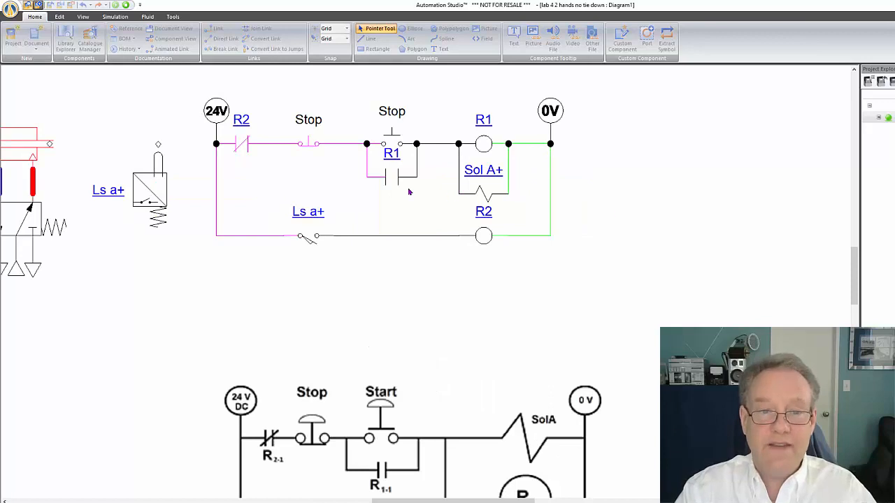
{"action": "scroll", "coordinate": [409, 191], "scroll_direction": "down", "scroll_amount": 2}
{"action": "left_click", "coordinate": [116, 4]}
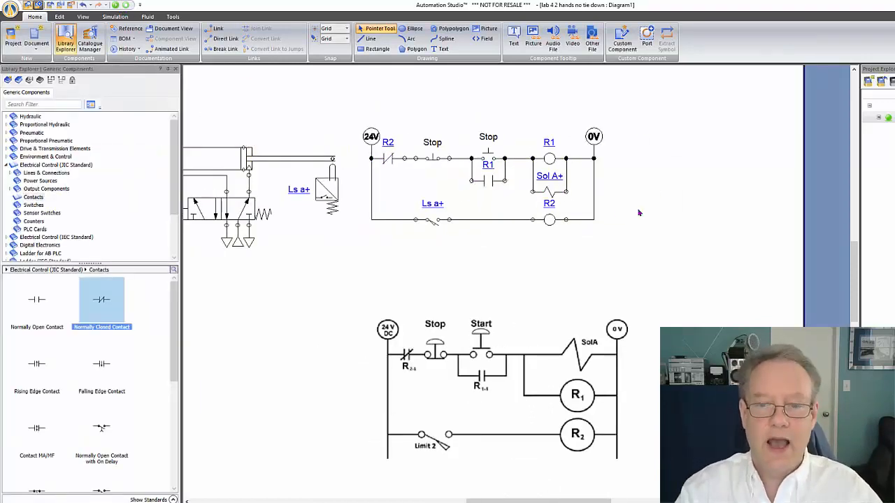
Delete the reference ladder diagram picture below the circuit
{"action": "left_click_drag", "start_coordinate": [577, 501], "coordinate": [562, 500]}
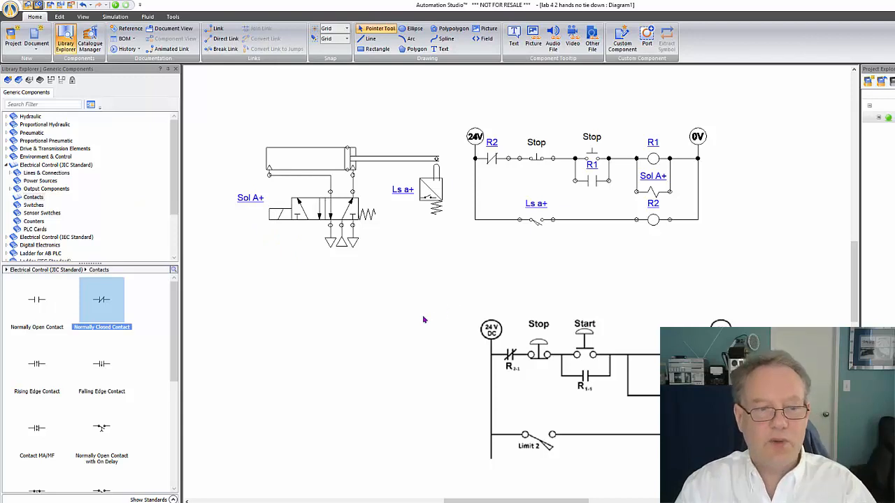
{"action": "left_click", "coordinate": [600, 392]}
{"action": "key", "text": "Delete"}
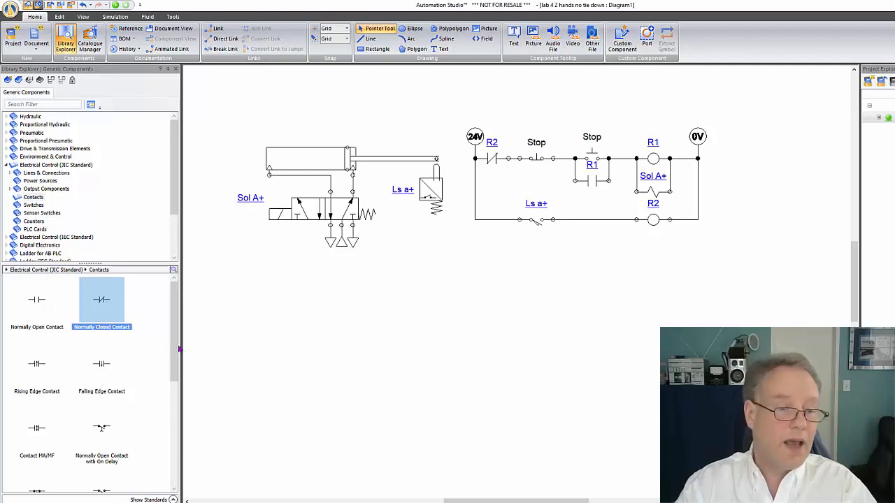
Locate the Coil with On Delay component in the Electrical Control (JIC Standard) library
{"action": "left_click_drag", "start_coordinate": [179, 348], "coordinate": [192, 307]}
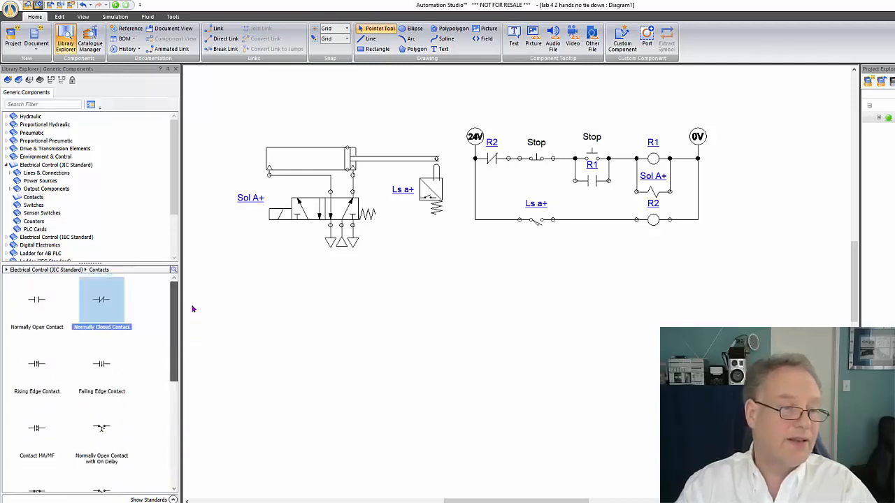
{"action": "left_click", "coordinate": [56, 165]}
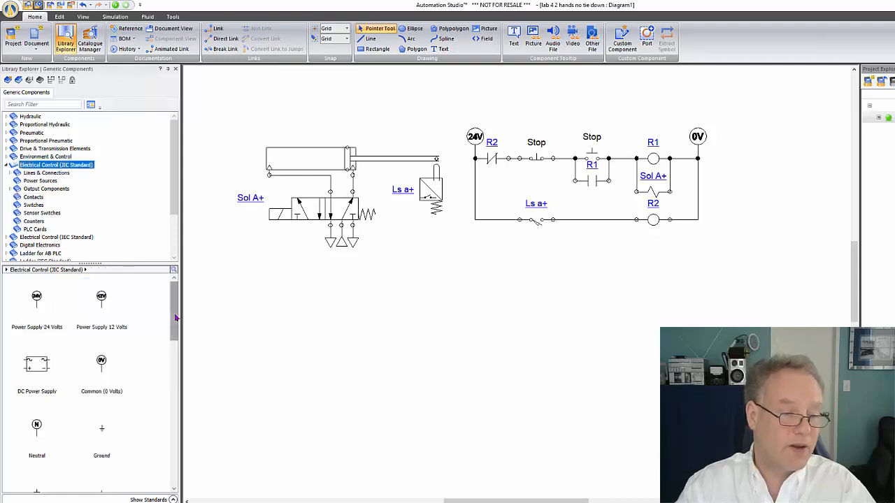
{"action": "left_click_drag", "start_coordinate": [176, 318], "coordinate": [176, 417]}
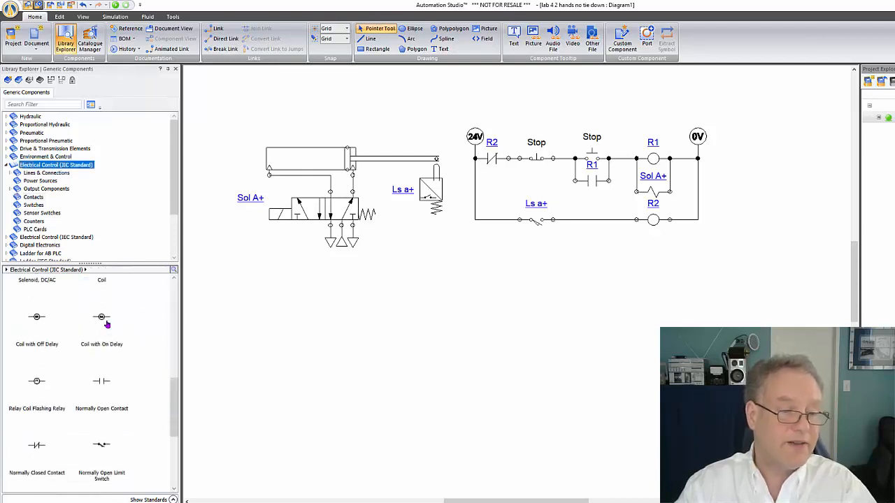
{"action": "mouse_move", "coordinate": [103, 320]}
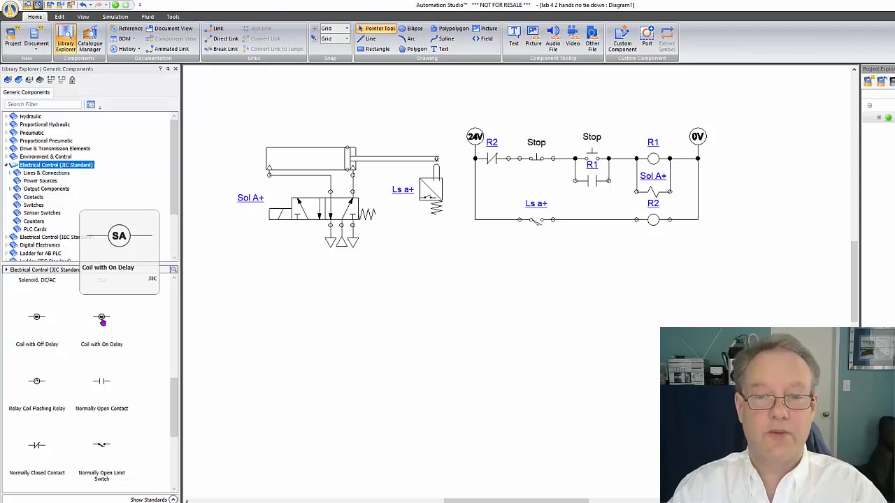